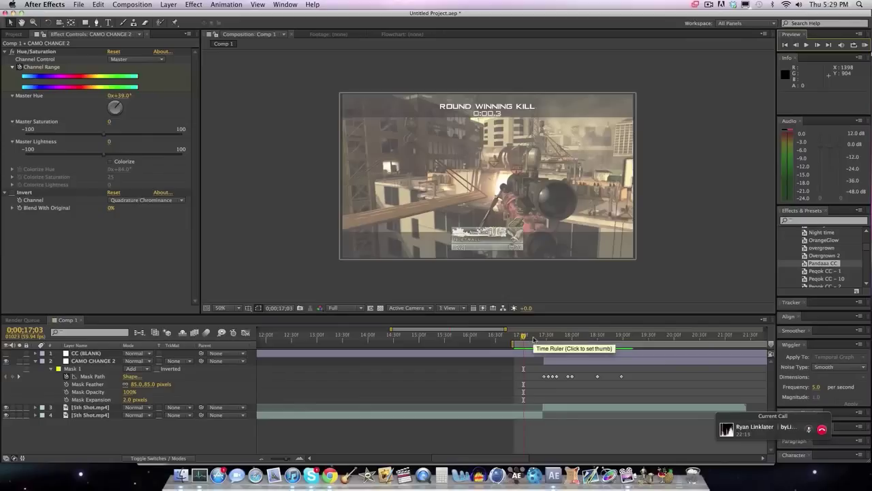
- Scrub through the camo change between 0;00;17;25 and 0;00;18;00, collapse the CAMO CHANGE 2 layer, and inspect the recoloured gun up close
{"action": "left_click_drag", "start_coordinate": [534, 339], "coordinate": [548, 336]}
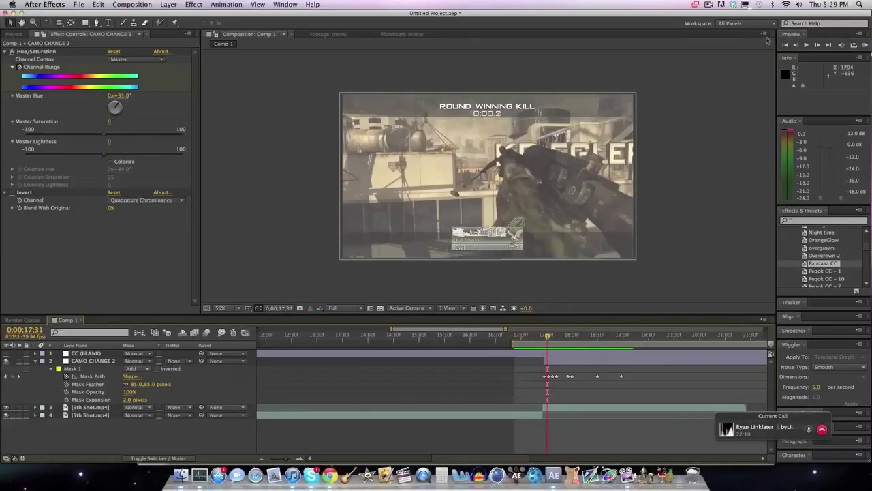
{"action": "left_click", "coordinate": [817, 44]}
{"action": "left_click_drag", "start_coordinate": [818, 45], "coordinate": [818, 45]}
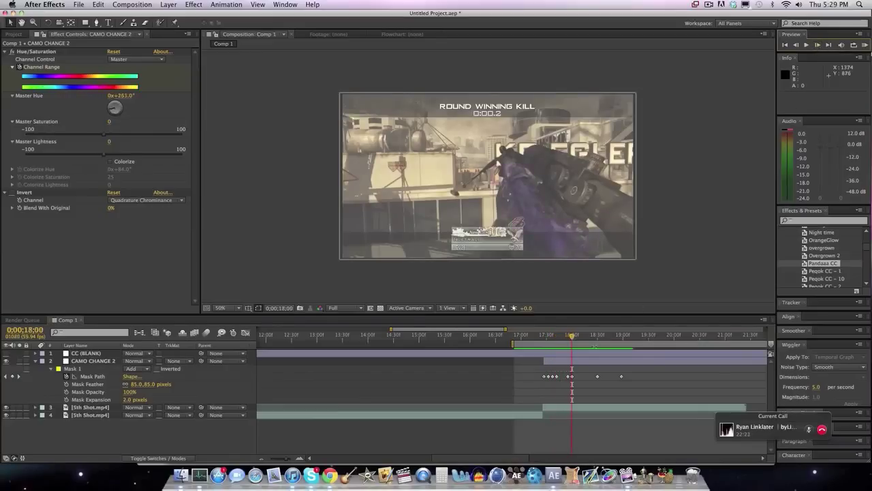
{"action": "left_click", "coordinate": [542, 337]}
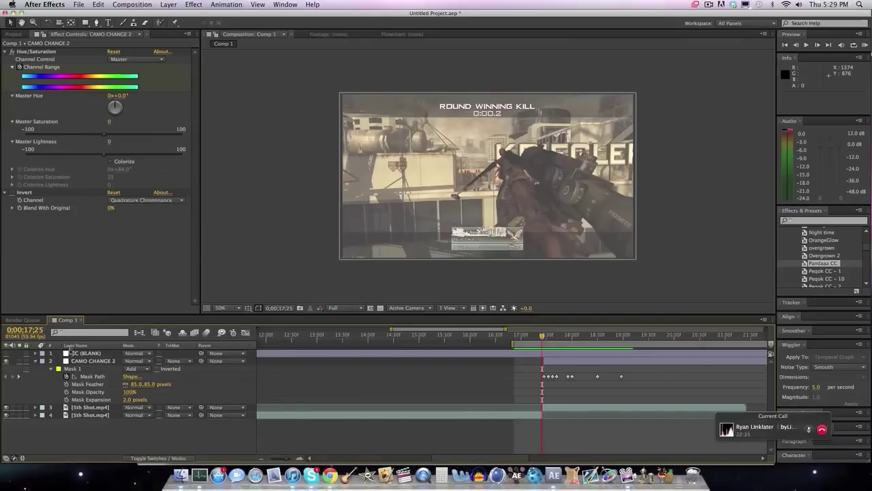
{"action": "left_click", "coordinate": [37, 362]}
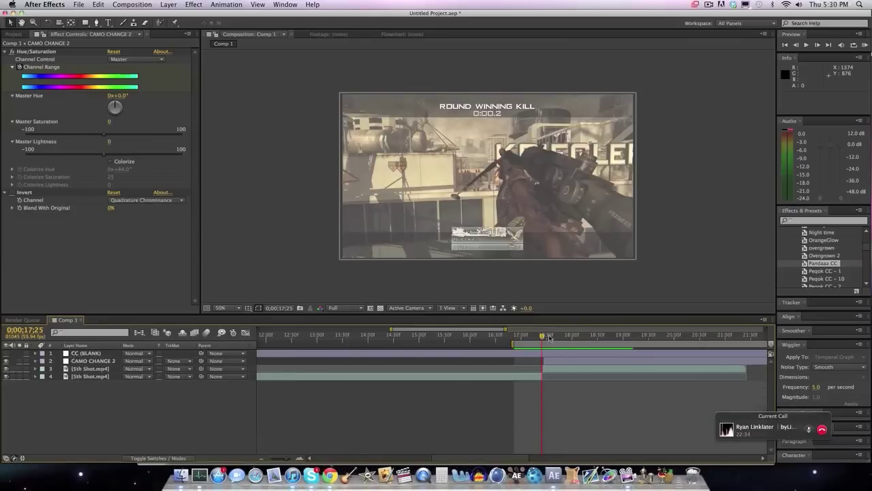
{"action": "left_click_drag", "start_coordinate": [550, 337], "coordinate": [555, 336]}
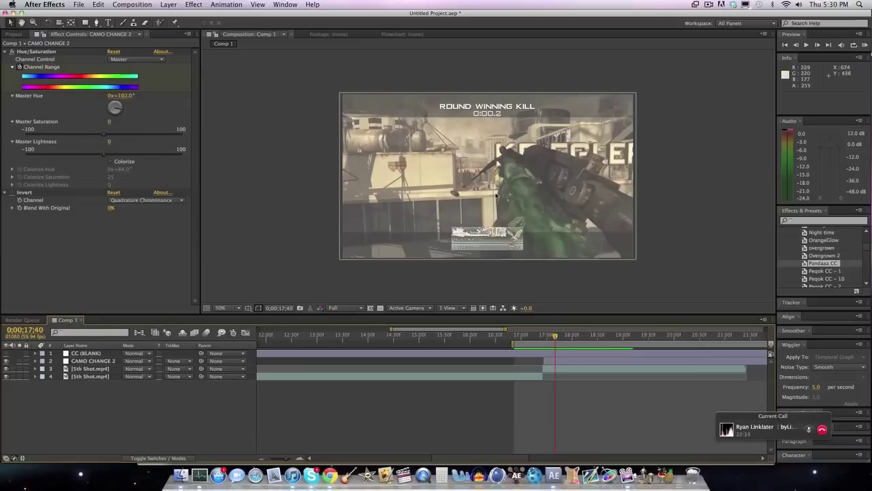
{"action": "scroll", "coordinate": [496, 196], "scroll_direction": "up", "scroll_amount": 2}
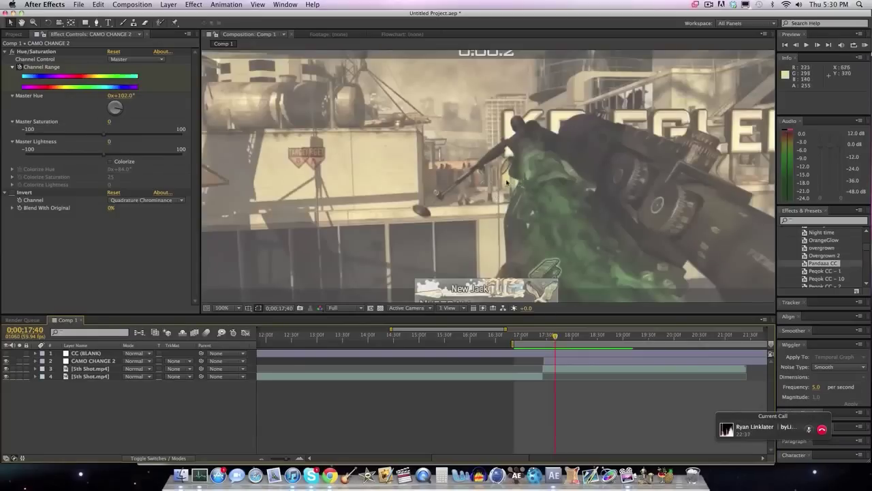
{"action": "scroll", "coordinate": [529, 171], "scroll_direction": "down", "scroll_amount": 2}
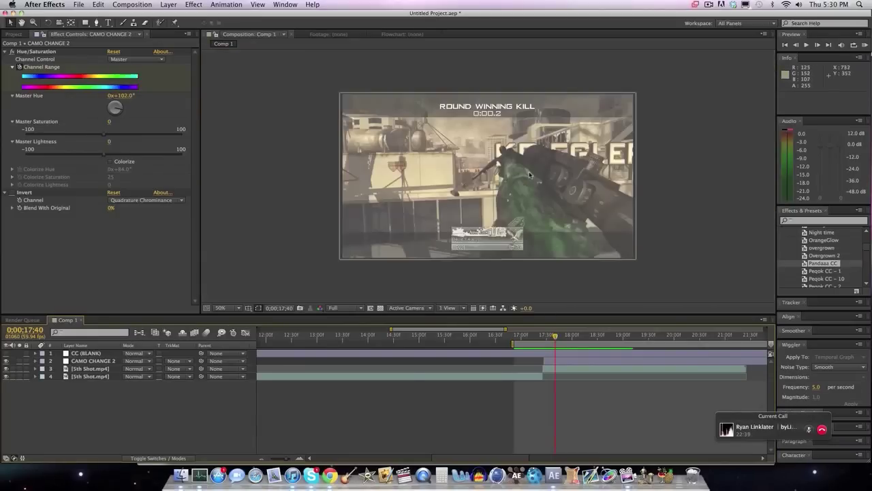
- Show the CC (BLANK) colour correction layer, inspect the gun up close with it, and hide the layer again
{"action": "left_click", "coordinate": [6, 353]}
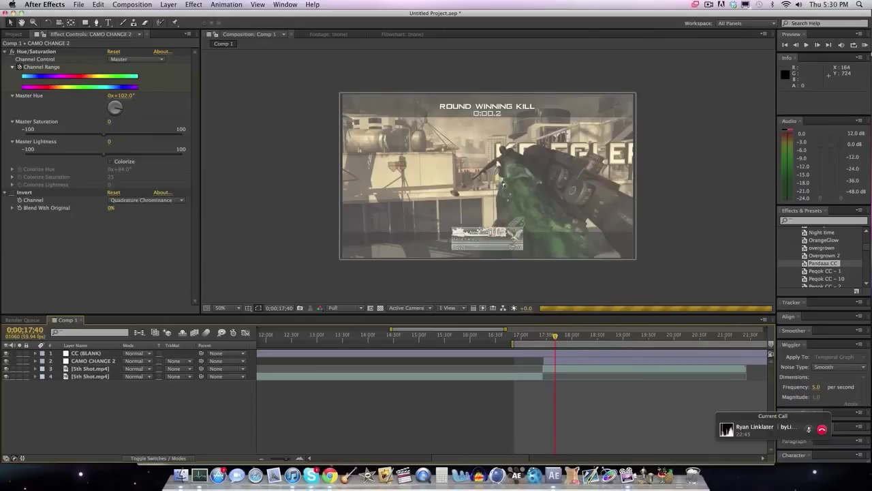
{"action": "scroll", "coordinate": [504, 185], "scroll_direction": "up", "scroll_amount": 2}
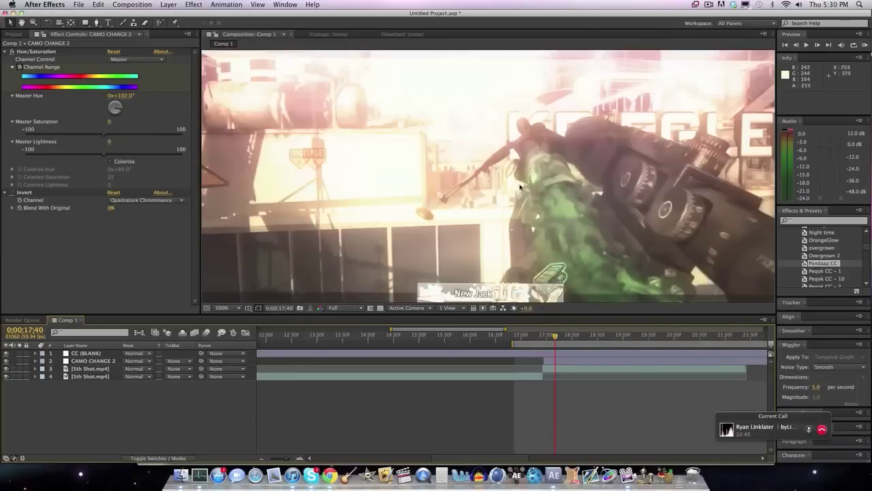
{"action": "scroll", "coordinate": [526, 174], "scroll_direction": "down", "scroll_amount": 2}
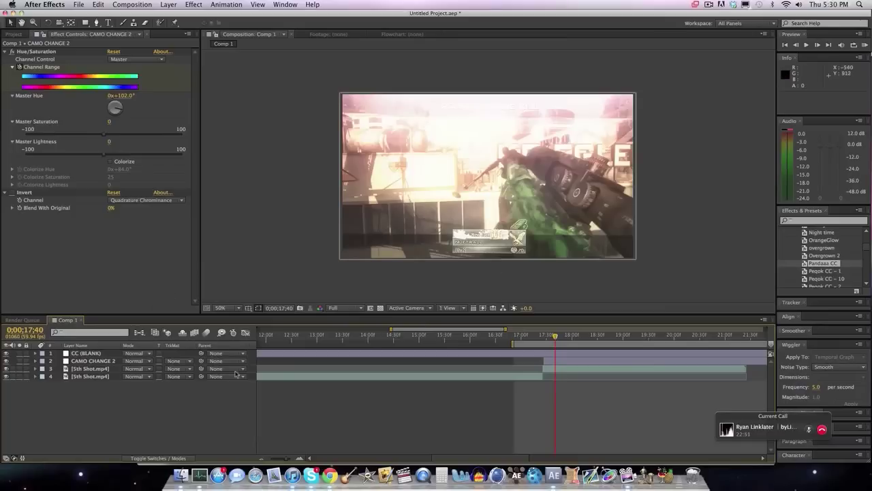
{"action": "left_click", "coordinate": [7, 353]}
- Set the composition's preview resolution to Quarter and play a RAM preview of the camo change
{"action": "left_click", "coordinate": [341, 309]}
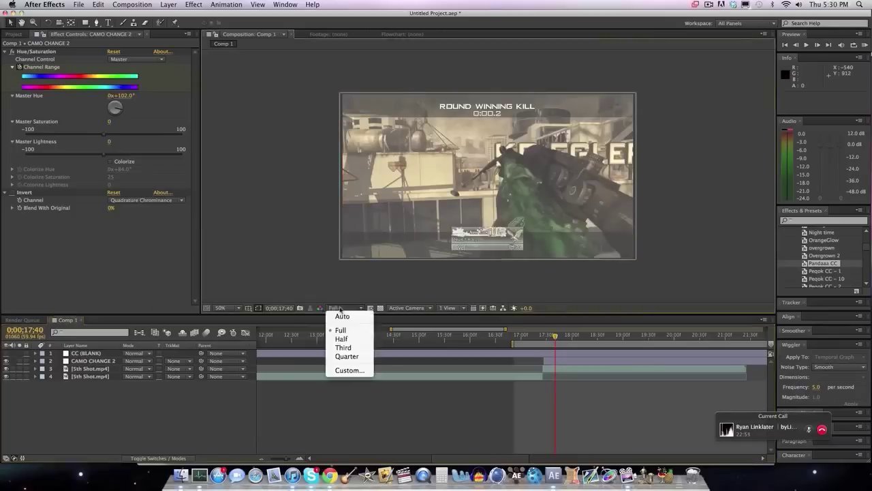
{"action": "left_click", "coordinate": [346, 356]}
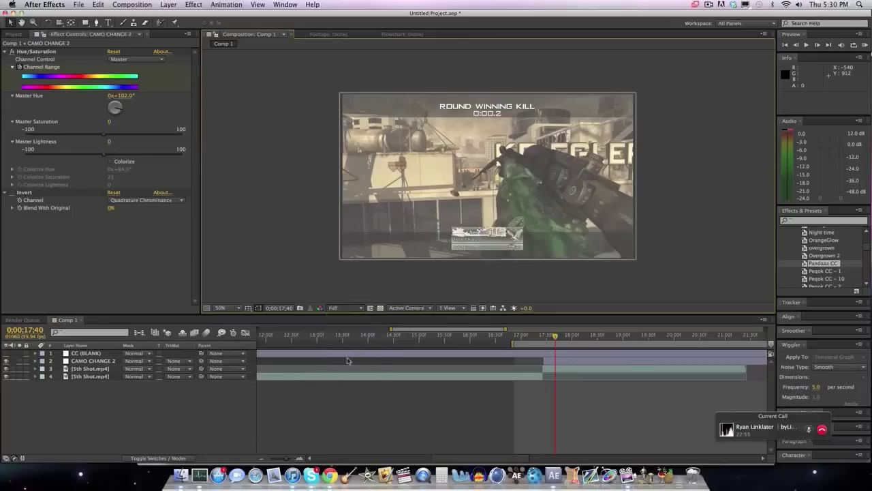
{"action": "left_click", "coordinate": [865, 43]}
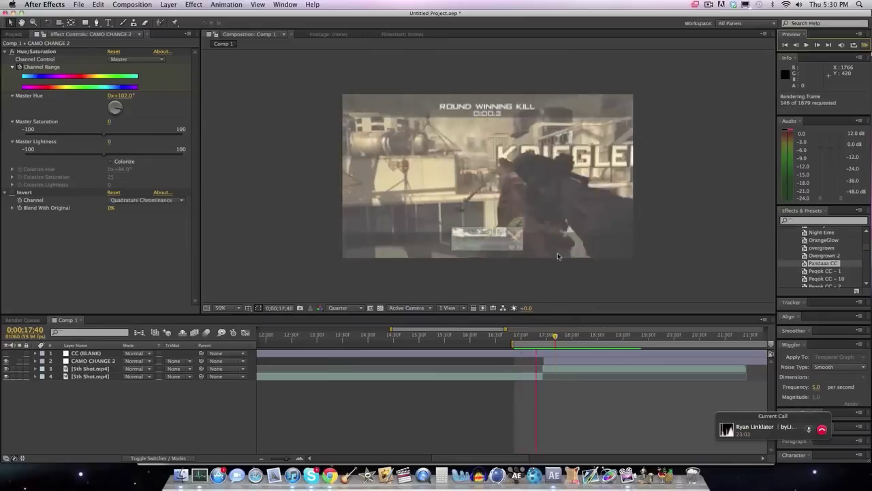
{"action": "key", "text": "space"}
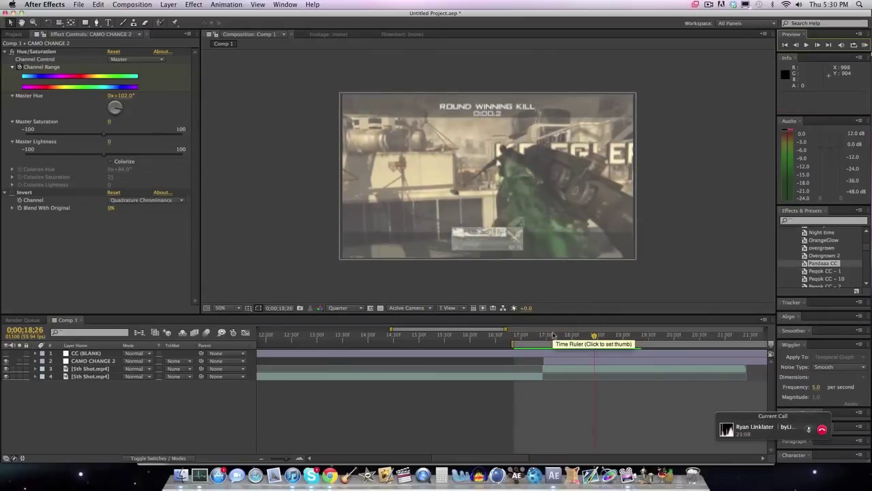
- Delete the CAMO CHANGE 2 layer and set the preview resolution to Full
{"action": "left_click_drag", "start_coordinate": [595, 335], "coordinate": [543, 337]}
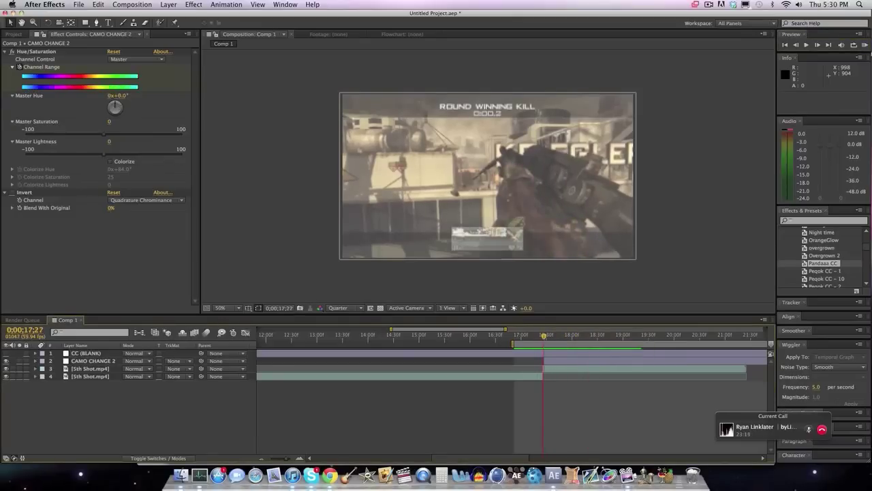
{"action": "left_click", "coordinate": [547, 361]}
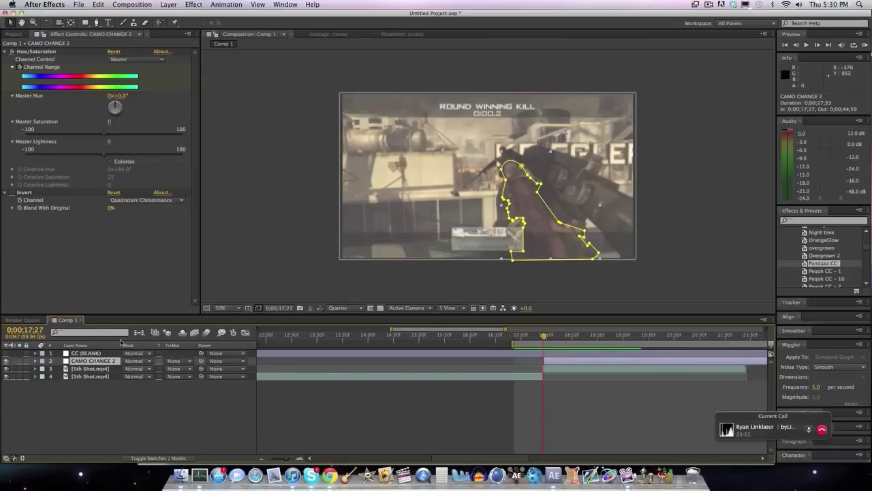
{"action": "key", "text": "Delete"}
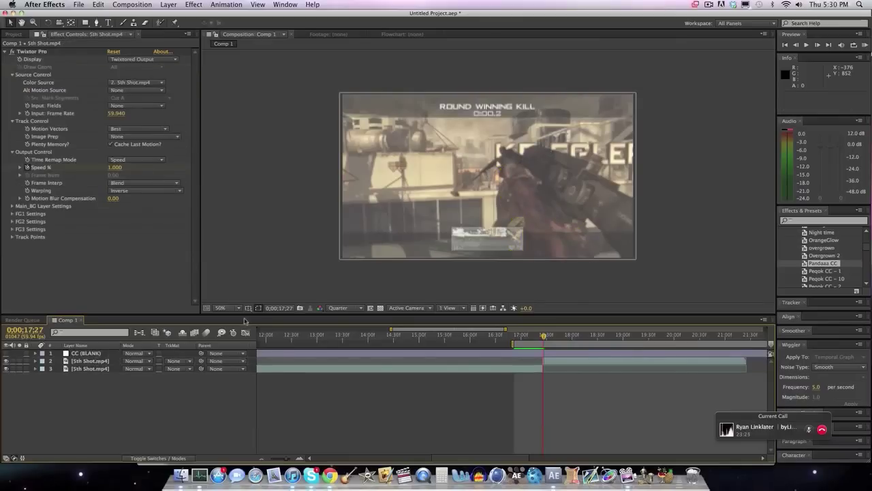
{"action": "left_click", "coordinate": [355, 308]}
{"action": "left_click", "coordinate": [347, 331]}
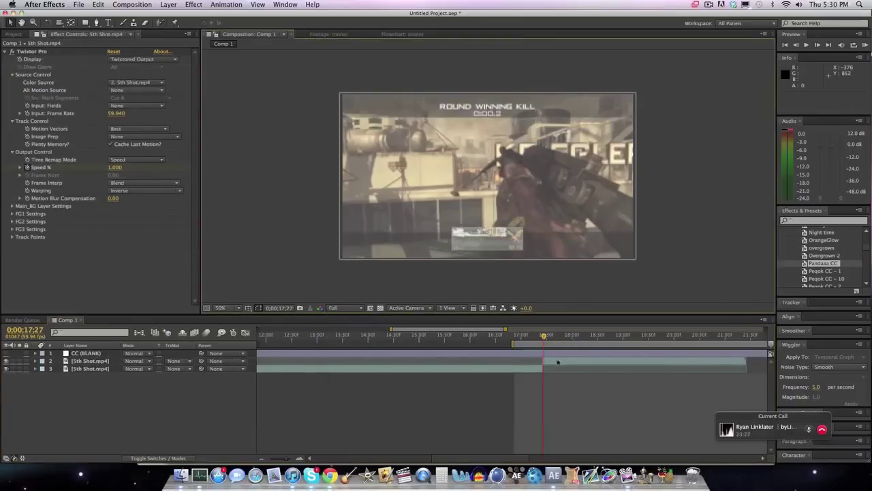
- Select the upper 5th Shot.mp4 clip and place the current time at 0;00;17;27, just after the clip's start
{"action": "left_click", "coordinate": [556, 361]}
{"action": "left_click", "coordinate": [523, 371], "text": "shift"}
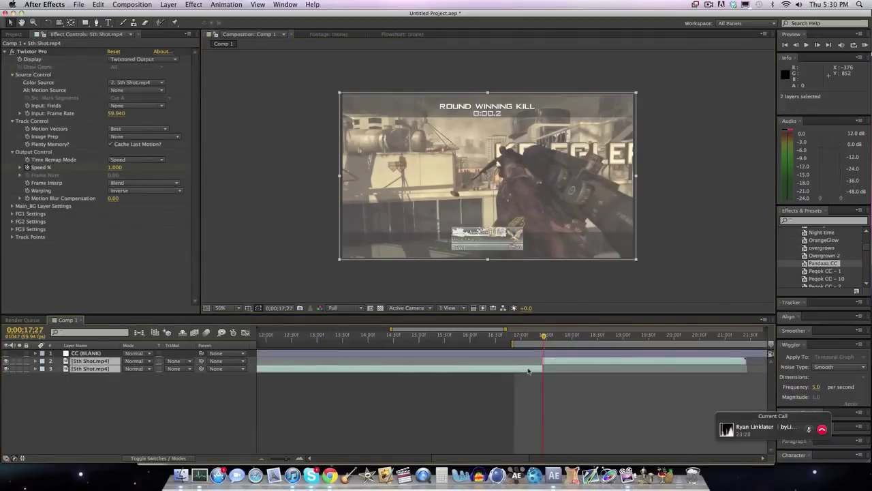
{"action": "left_click", "coordinate": [563, 380]}
{"action": "left_click", "coordinate": [558, 362]}
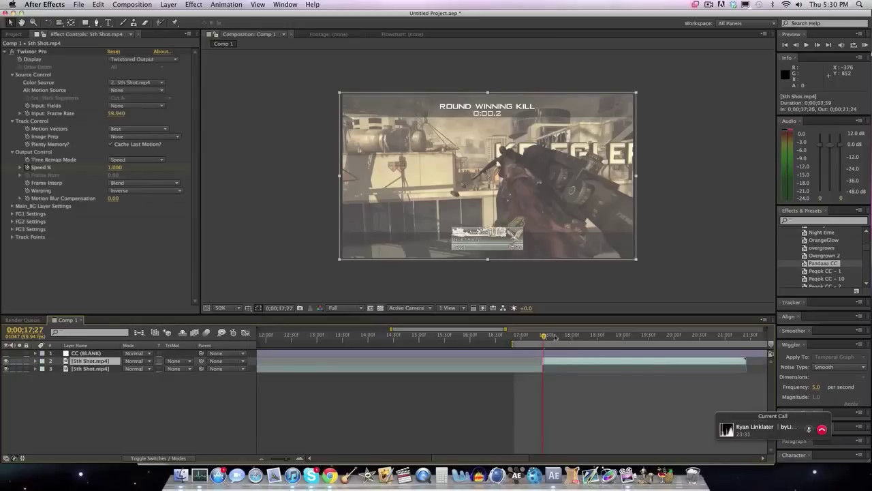
{"action": "left_click_drag", "start_coordinate": [544, 337], "coordinate": [542, 337]}
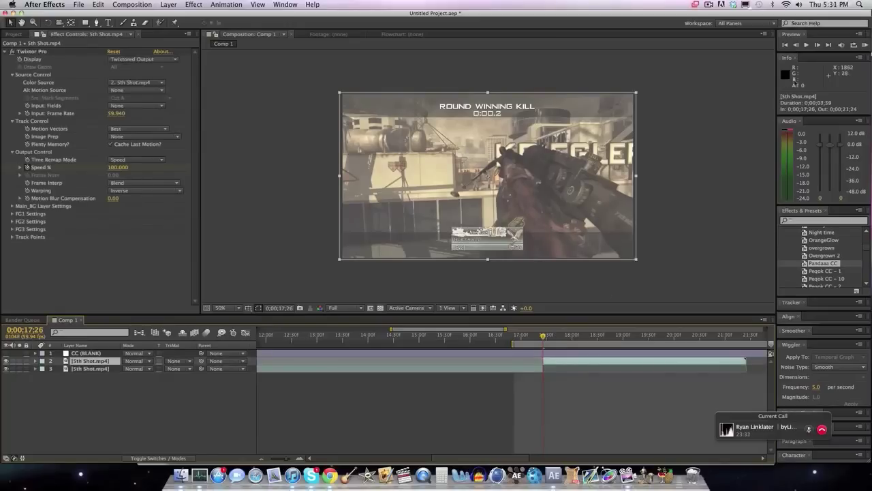
{"action": "left_click", "coordinate": [822, 221]}
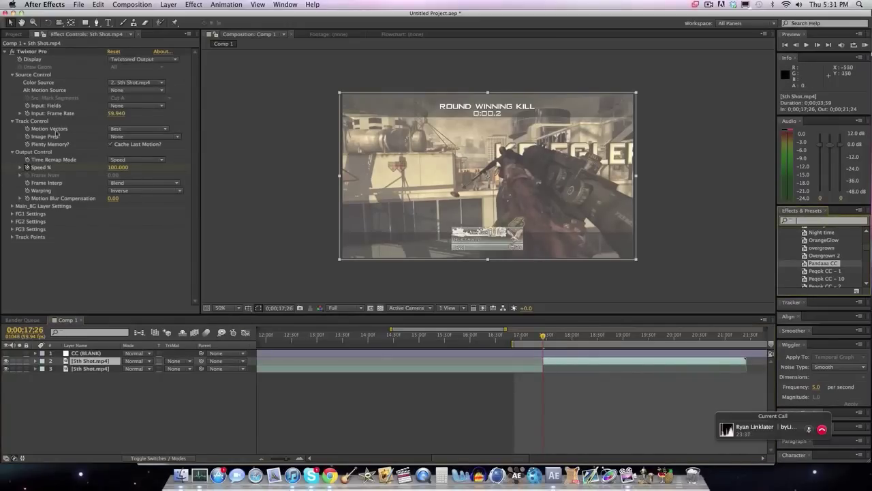
{"action": "left_click", "coordinate": [125, 270]}
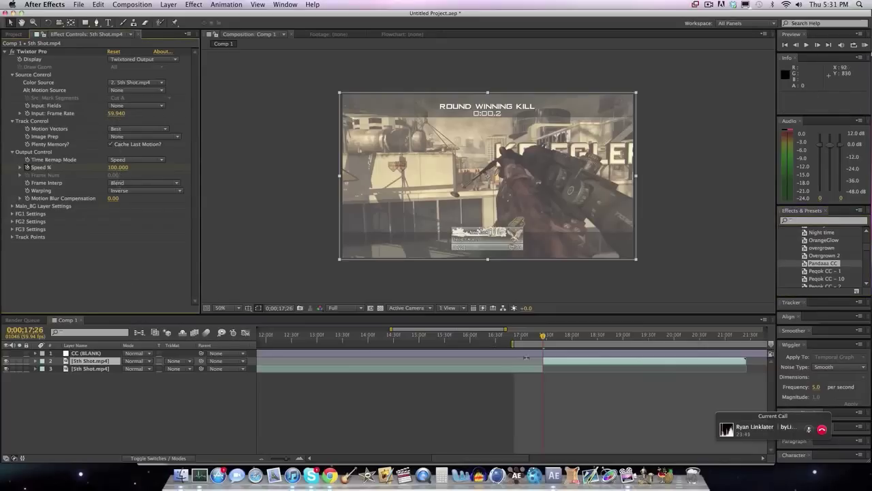
{"action": "left_click", "coordinate": [817, 45]}
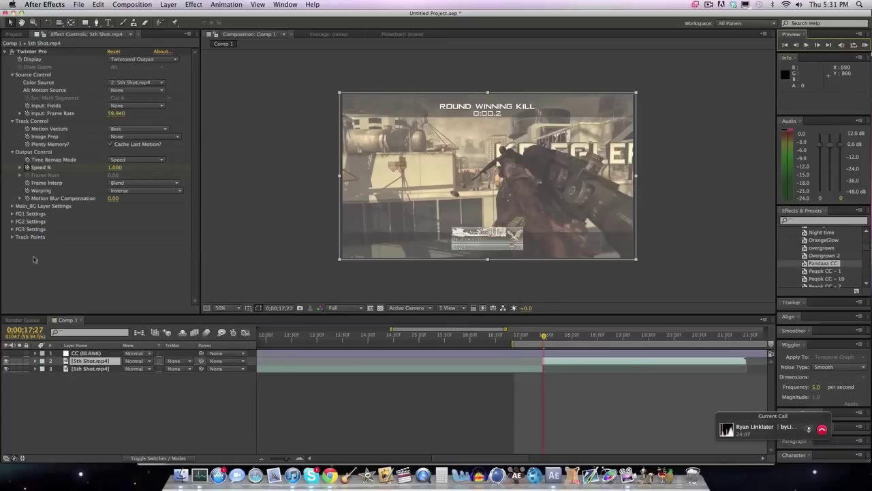
- Add a new adjustment layer beneath CC (BLANK) and rename it CAMO CHANGE
{"action": "left_click", "coordinate": [169, 4]}
{"action": "mouse_move", "coordinate": [204, 15]}
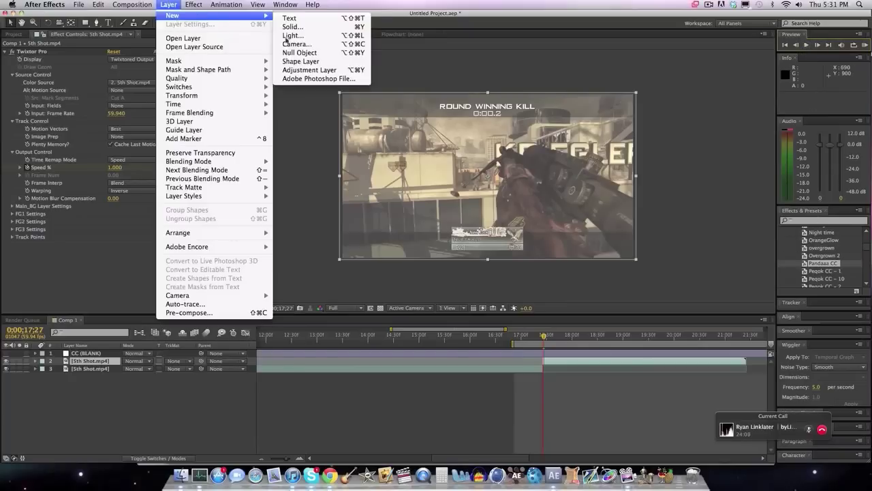
{"action": "left_click", "coordinate": [328, 70]}
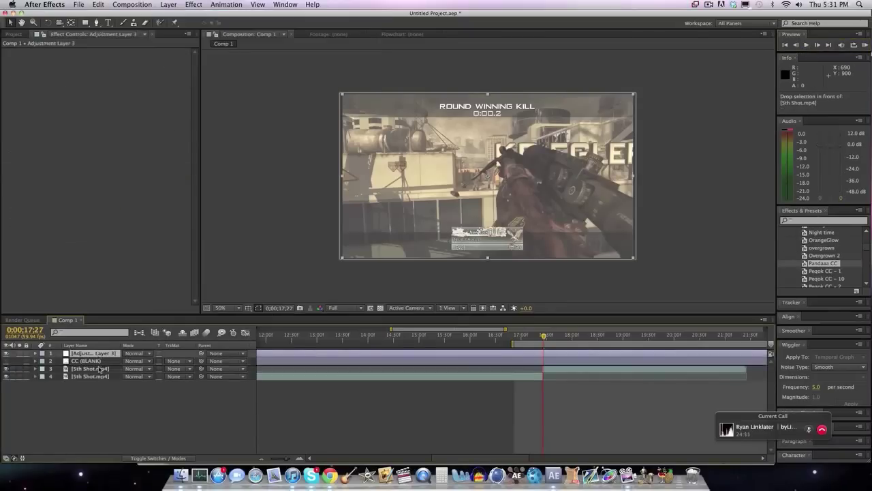
{"action": "right_click", "coordinate": [98, 363]}
{"action": "left_click", "coordinate": [122, 454]}
{"action": "type", "text": "CAM"}
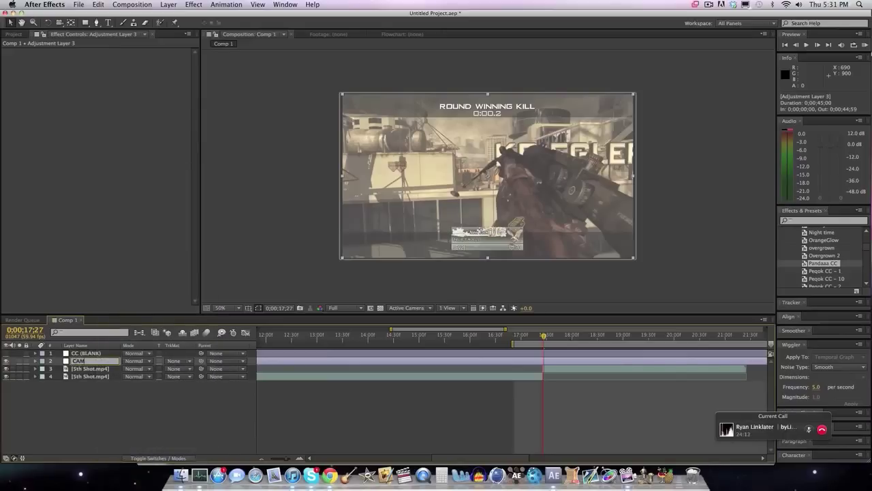
{"action": "type", "text": "O CHANGE"}
{"action": "left_click", "coordinate": [117, 414]}
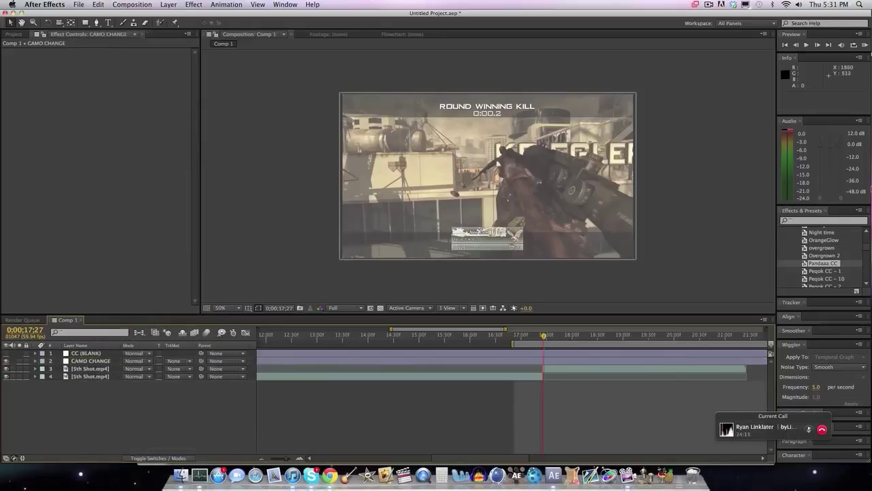
- Start a Pen tool mask on the CAMO CHANGE layer just below the frame and trace the gun's lower-right edge
{"action": "left_click", "coordinate": [561, 362]}
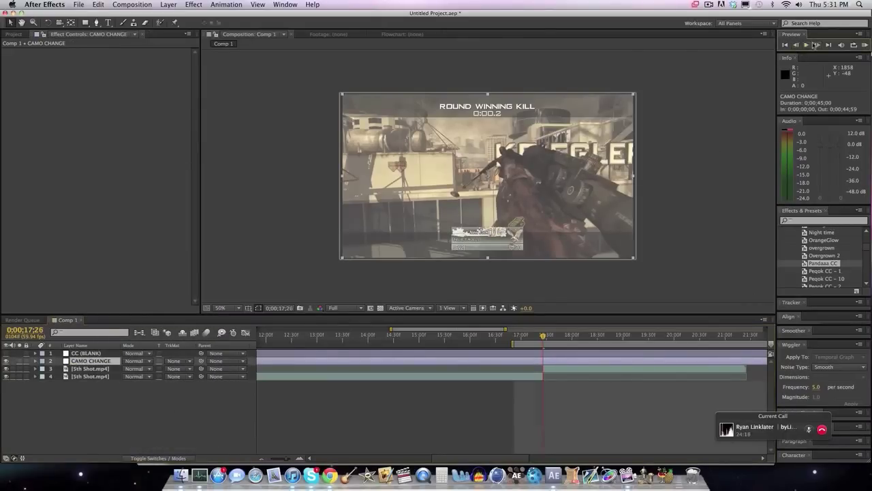
{"action": "left_click", "coordinate": [96, 23]}
{"action": "scroll", "coordinate": [533, 235], "scroll_direction": "up", "scroll_amount": 1}
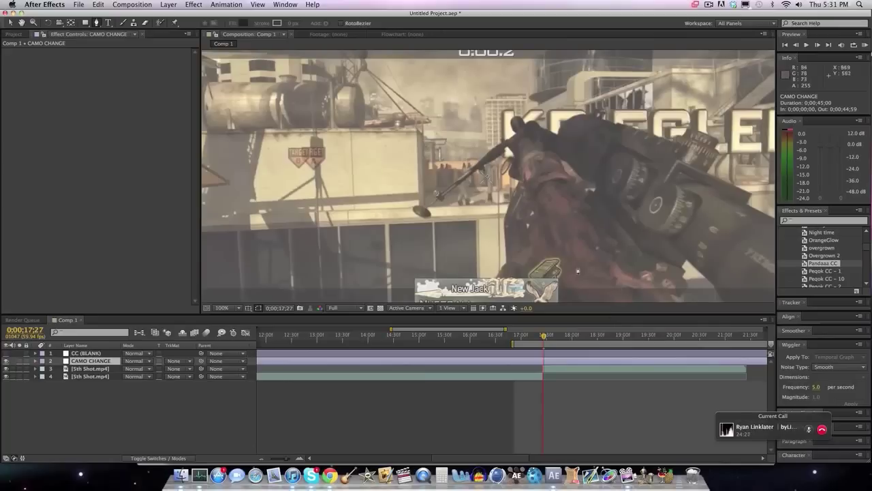
{"action": "key", "text": "comma"}
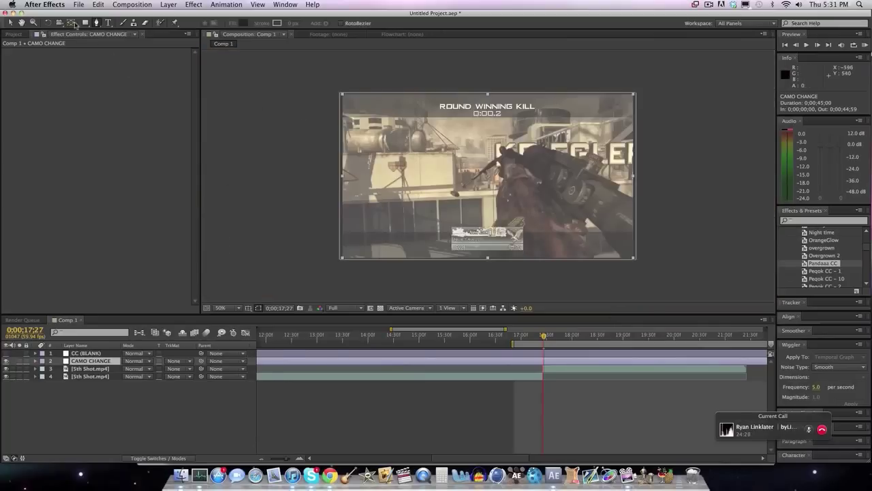
{"action": "left_click", "coordinate": [595, 263]}
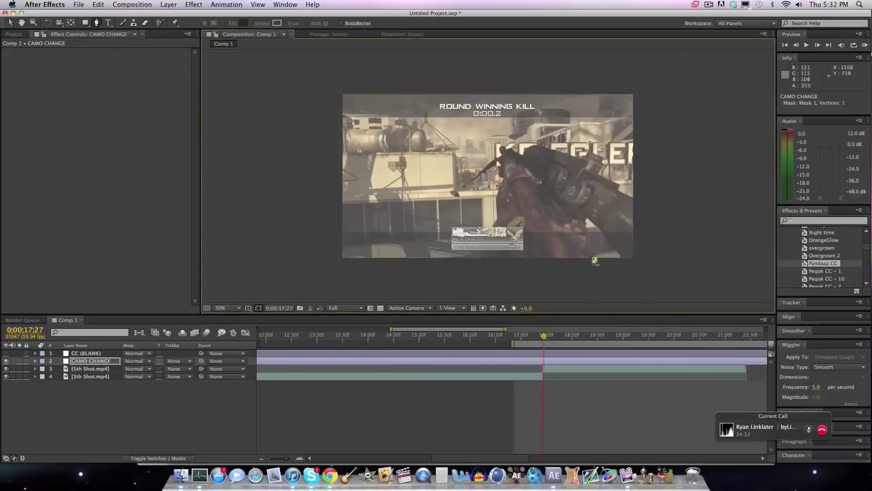
{"action": "key", "text": "period"}
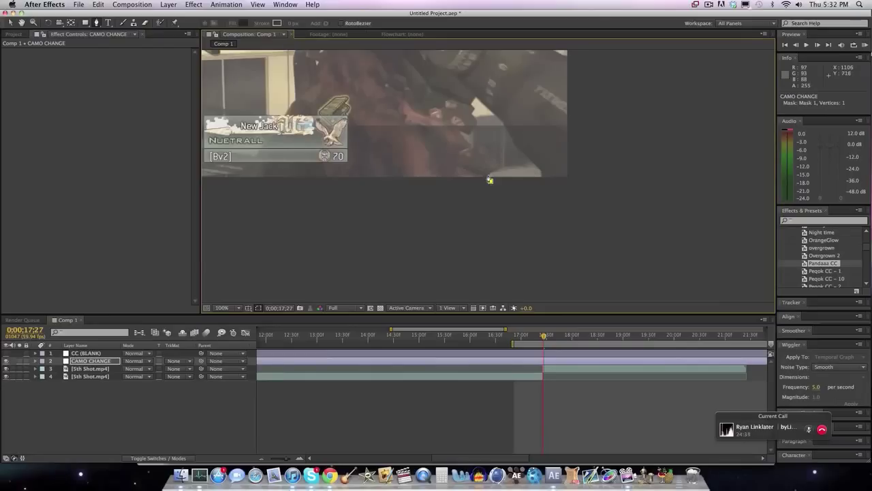
{"action": "left_click", "coordinate": [489, 176]}
{"action": "left_click", "coordinate": [500, 167]}
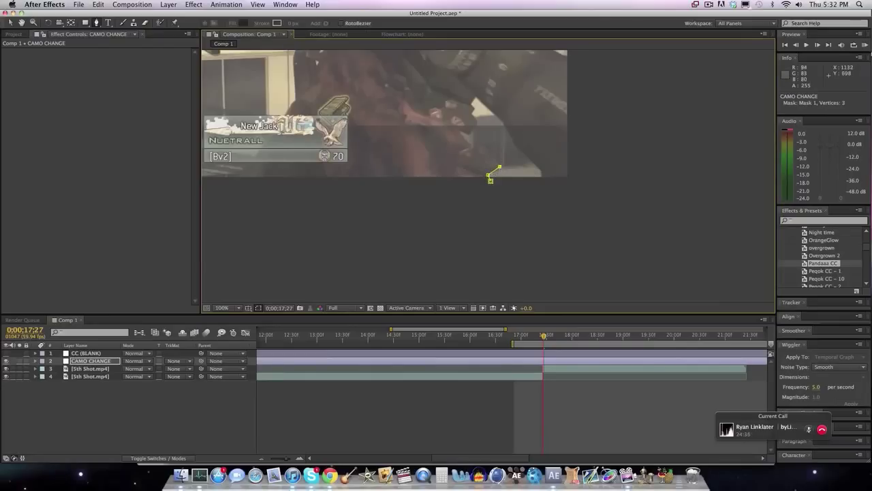
{"action": "left_click", "coordinate": [479, 145]}
{"action": "left_click", "coordinate": [476, 152]}
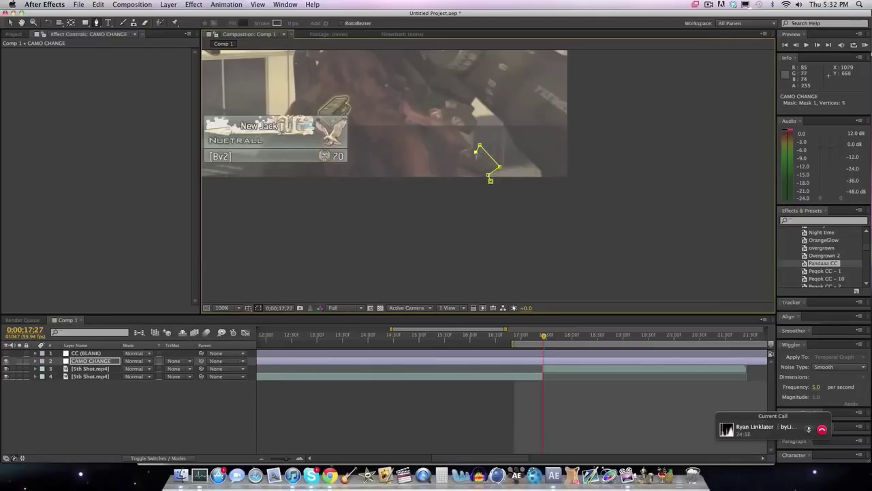
- Continue the mask along the lower edge of the camo area toward the scope, undoing any misplaced vertices
{"action": "left_click", "coordinate": [460, 130]}
{"action": "left_click", "coordinate": [469, 134]}
{"action": "left_click", "coordinate": [476, 123]}
{"action": "left_click", "coordinate": [472, 114]}
{"action": "key", "text": "super+z"}
{"action": "key", "text": "super+z"}
{"action": "key", "text": "super+z"}
{"action": "left_click", "coordinate": [458, 116]}
{"action": "left_click", "coordinate": [422, 104]}
{"action": "key", "text": "super+z"}
{"action": "left_click", "coordinate": [422, 103]}
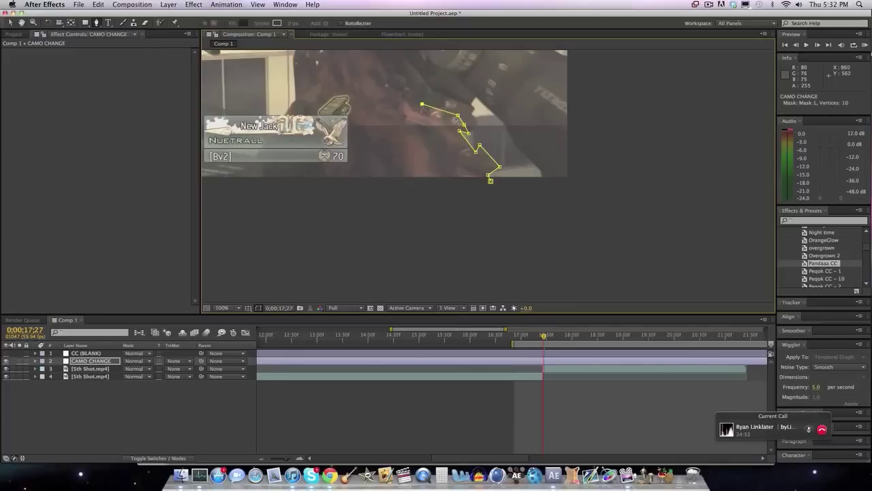
- Trace the mask up the scope side of the camo area toward the front of the gun
{"action": "left_click", "coordinate": [413, 110]}
{"action": "left_click", "coordinate": [409, 98]}
{"action": "left_click", "coordinate": [387, 87]}
{"action": "key", "text": "comma"}
{"action": "key", "text": "period"}
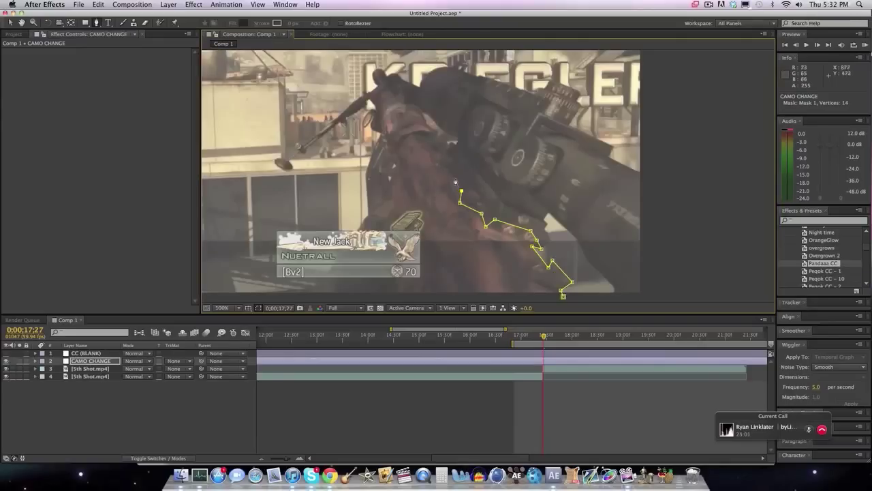
{"action": "left_click", "coordinate": [452, 173]}
{"action": "left_click", "coordinate": [449, 166]}
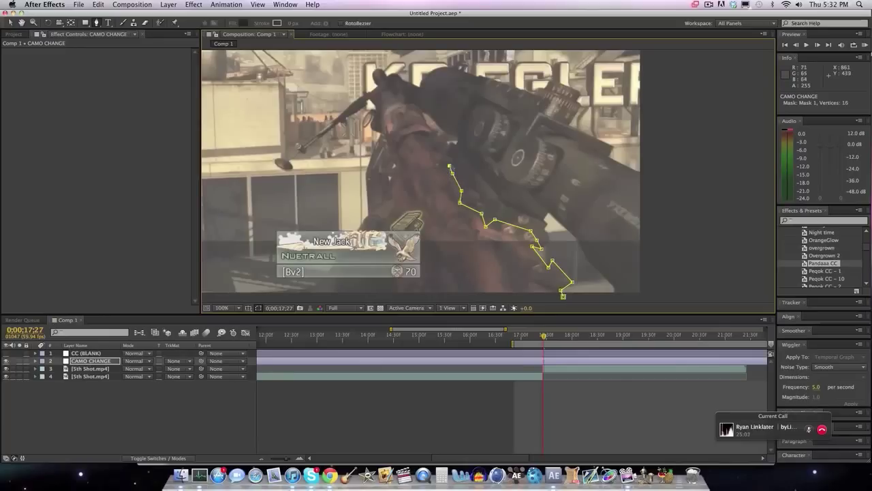
{"action": "left_click", "coordinate": [451, 160]}
{"action": "left_click", "coordinate": [449, 154]}
{"action": "left_click", "coordinate": [446, 145]}
{"action": "left_click", "coordinate": [426, 126]}
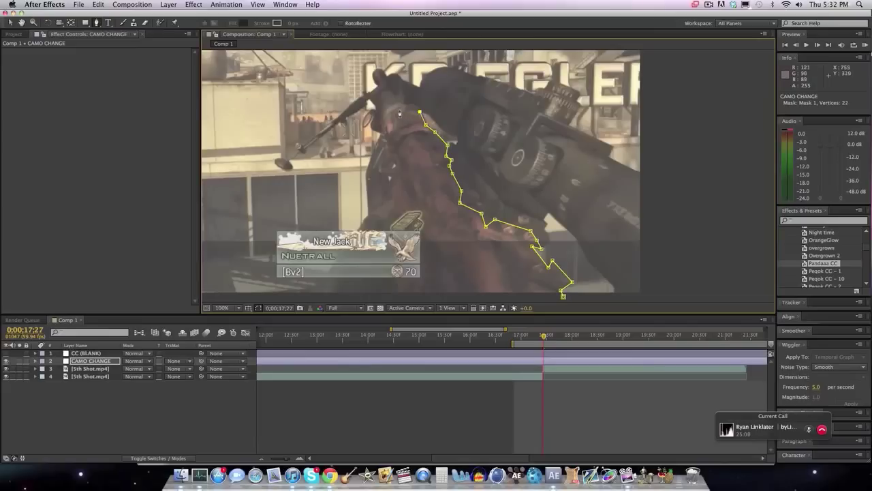
- Curve the mask over the front of the camo area and trace down its opposite side with short segments
{"action": "left_click_drag", "start_coordinate": [382, 124], "coordinate": [382, 139]}
{"action": "key", "text": "super+z"}
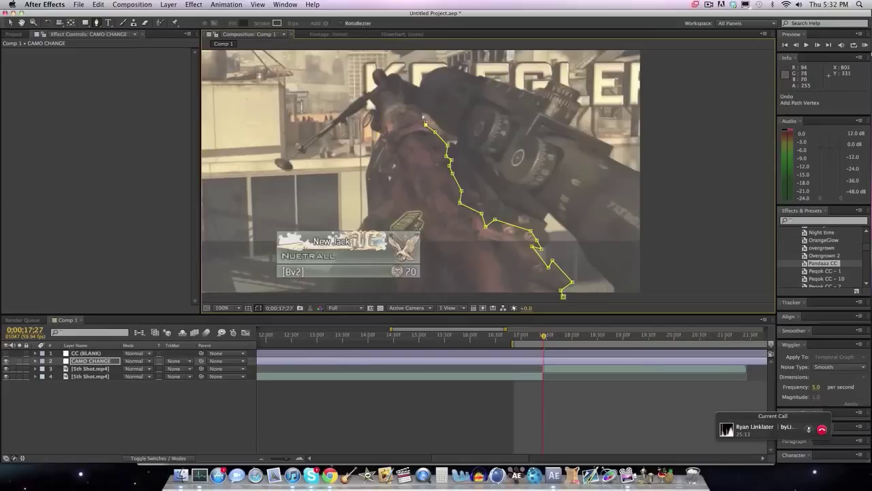
{"action": "left_click", "coordinate": [420, 111]}
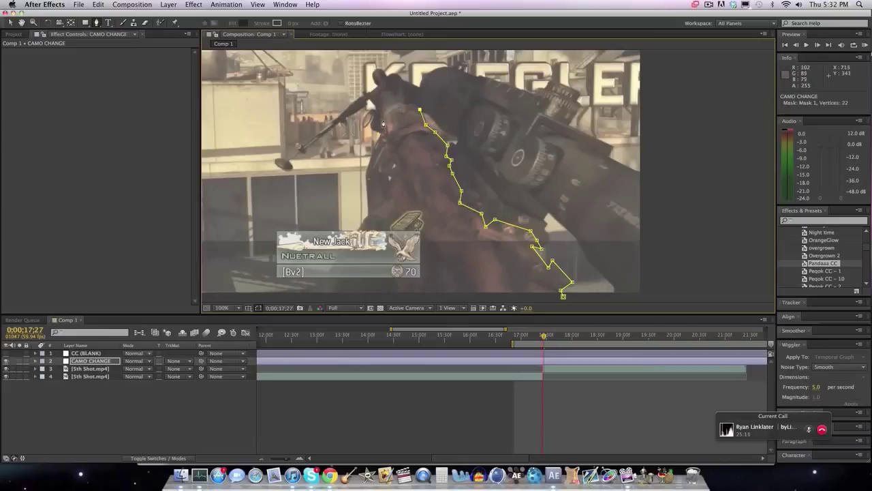
{"action": "left_click_drag", "start_coordinate": [383, 120], "coordinate": [375, 144]}
{"action": "left_click", "coordinate": [385, 138]}
{"action": "left_click", "coordinate": [385, 140]}
{"action": "left_click", "coordinate": [384, 148]}
{"action": "left_click", "coordinate": [383, 163]}
{"action": "left_click", "coordinate": [379, 169]}
{"action": "left_click", "coordinate": [391, 174]}
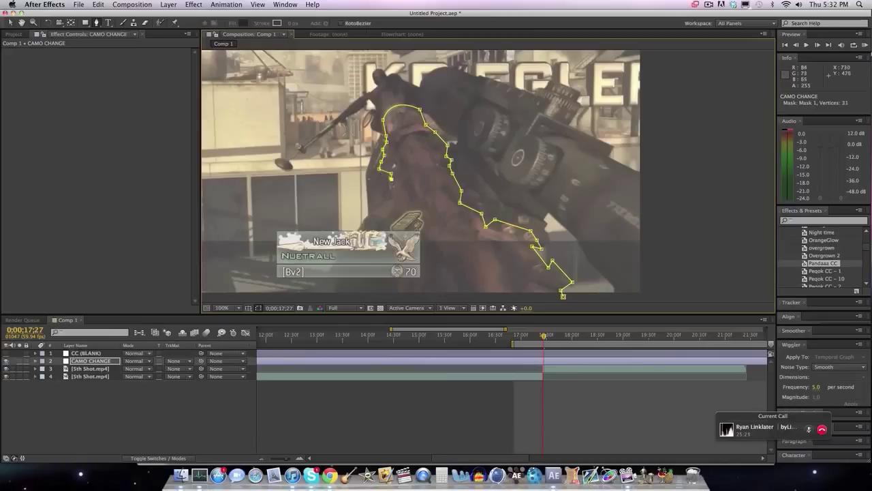
- Extend the mask down to the green emblem above the player card and trace around the emblem's outer edge
{"action": "left_click", "coordinate": [398, 214]}
{"action": "scroll", "coordinate": [306, 265], "scroll_direction": "up", "scroll_amount": 1}
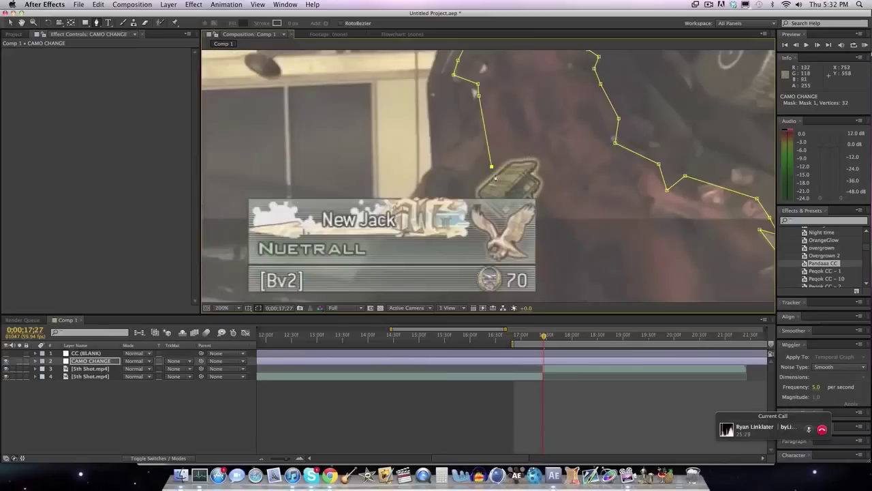
{"action": "left_click", "coordinate": [513, 163]}
{"action": "left_click", "coordinate": [509, 161]}
{"action": "left_click", "coordinate": [537, 159]}
{"action": "left_click", "coordinate": [537, 174]}
{"action": "left_click", "coordinate": [543, 181]}
{"action": "left_click", "coordinate": [537, 199]}
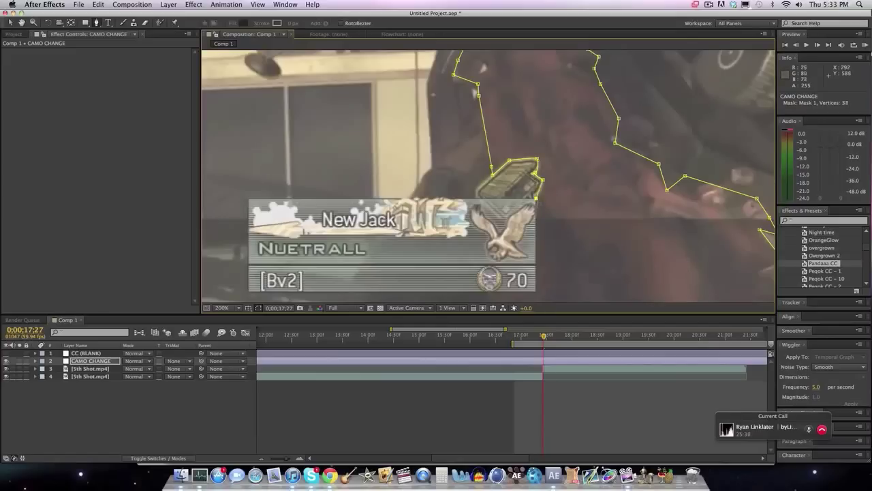
- Run the mask down the player card's edge and below the frame, and close it at its first vertex
{"action": "left_click", "coordinate": [535, 294]}
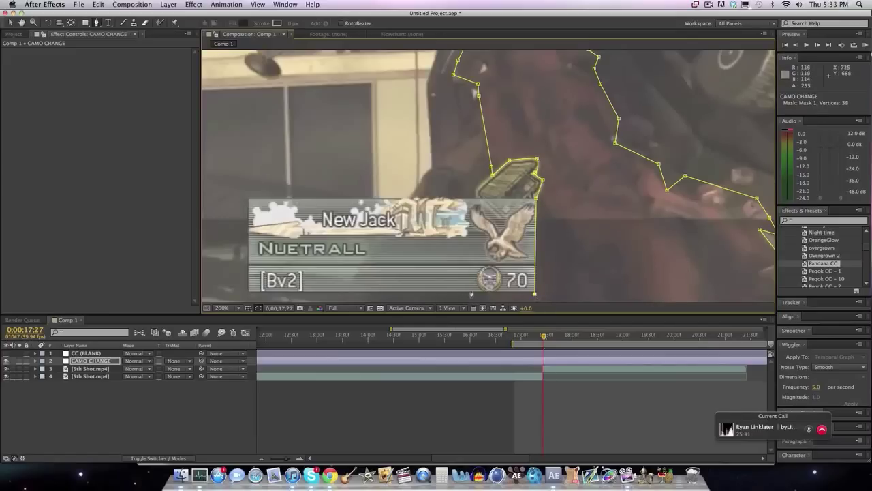
{"action": "key", "text": "comma"}
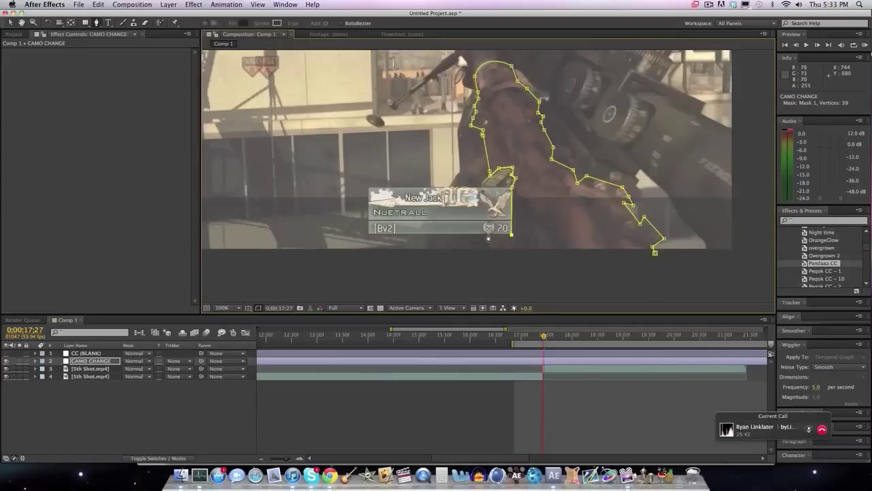
{"action": "left_click", "coordinate": [488, 236]}
{"action": "left_click", "coordinate": [490, 249]}
{"action": "left_click", "coordinate": [655, 253]}
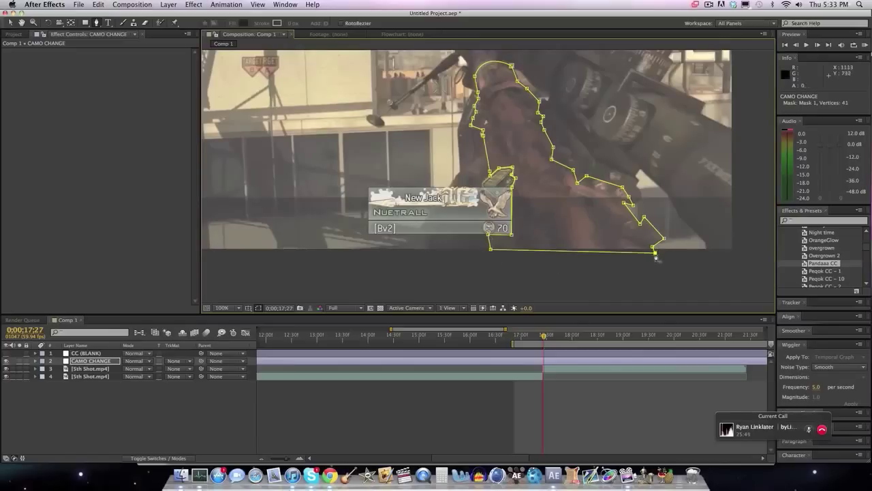
- Split the masked CAMO CHANGE layer at 0;00;17;27 and delete the part before that time
{"action": "left_click", "coordinate": [10, 22]}
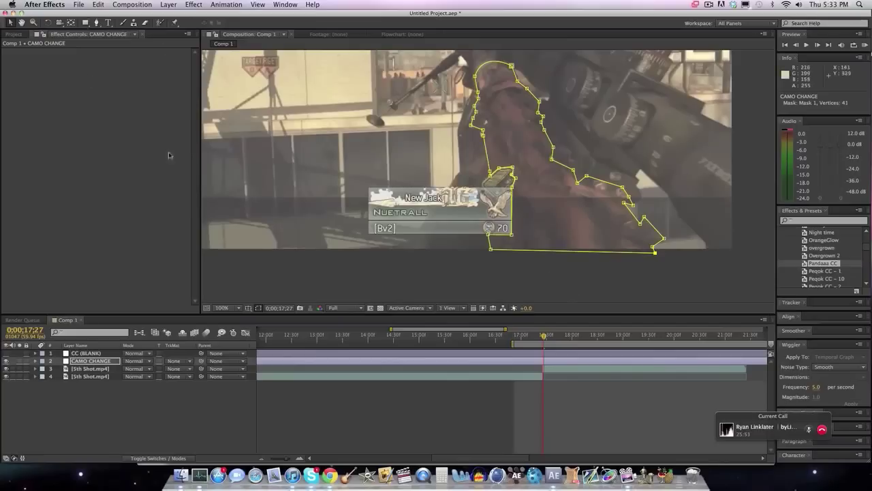
{"action": "left_click", "coordinate": [225, 308]}
{"action": "left_click", "coordinate": [232, 326]}
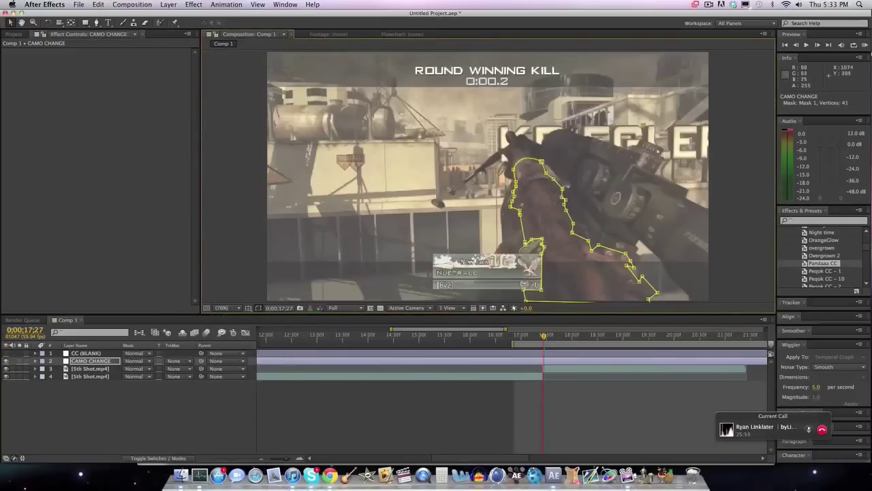
{"action": "left_click", "coordinate": [565, 365]}
{"action": "key", "text": "super+shift+d"}
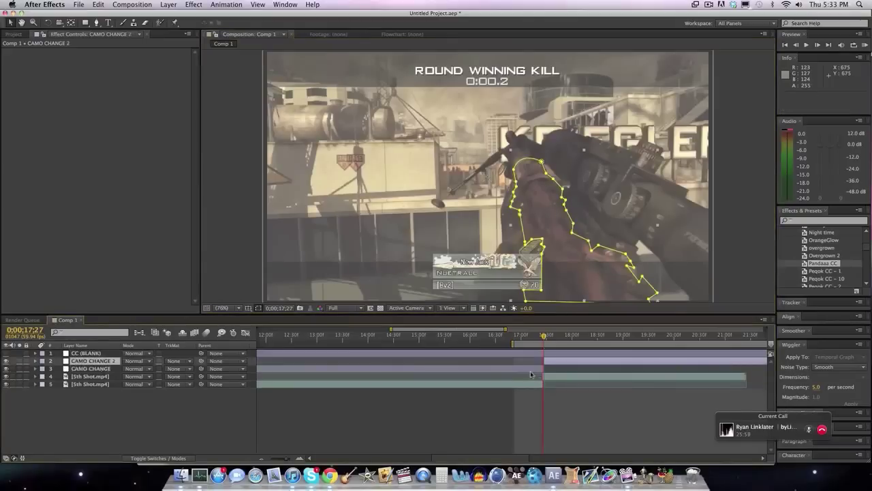
{"action": "left_click", "coordinate": [530, 370]}
{"action": "key", "text": "Delete"}
- Reveal Mask 1 of the CAMO CHANGE 2 layer and enable Mask Path keyframing at 0;00;17;27
{"action": "left_click", "coordinate": [554, 361]}
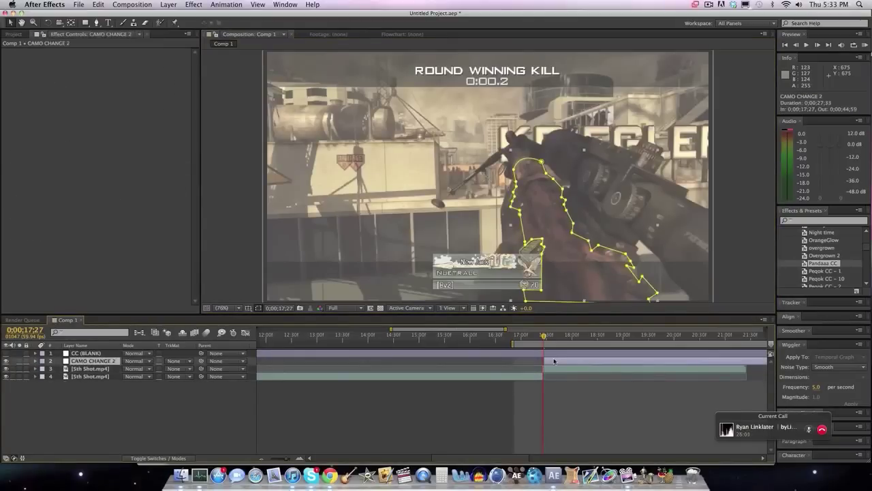
{"action": "key", "text": "m"}
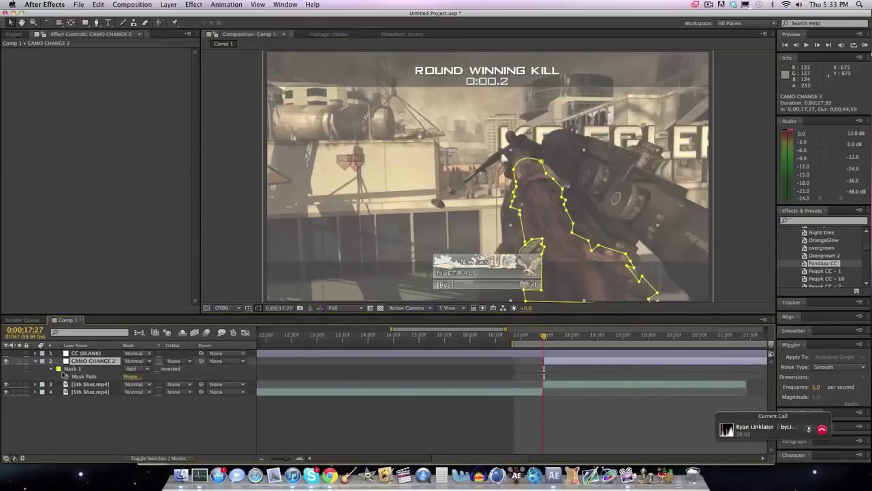
{"action": "left_click", "coordinate": [66, 376]}
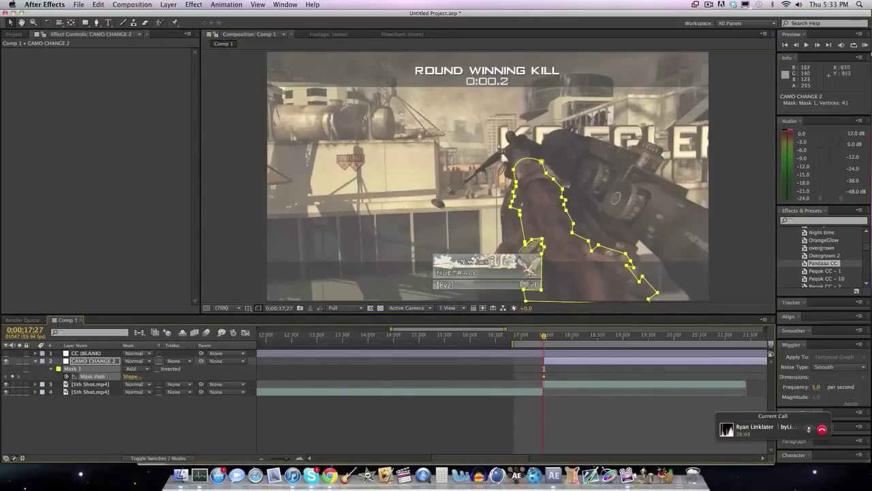
- Advance to 0;00;17;31 and shift the whole mask slightly to follow the gun, creating a Mask Path keyframe
{"action": "left_click", "coordinate": [818, 45]}
{"action": "left_click", "coordinate": [818, 45]}
{"action": "left_click", "coordinate": [818, 45]}
{"action": "left_click", "coordinate": [817, 45]}
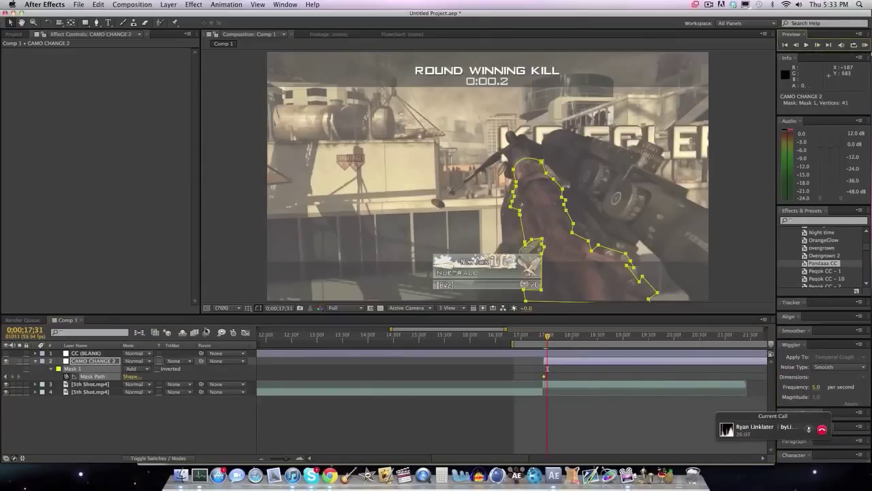
{"action": "left_click_drag", "start_coordinate": [546, 173], "coordinate": [547, 173]}
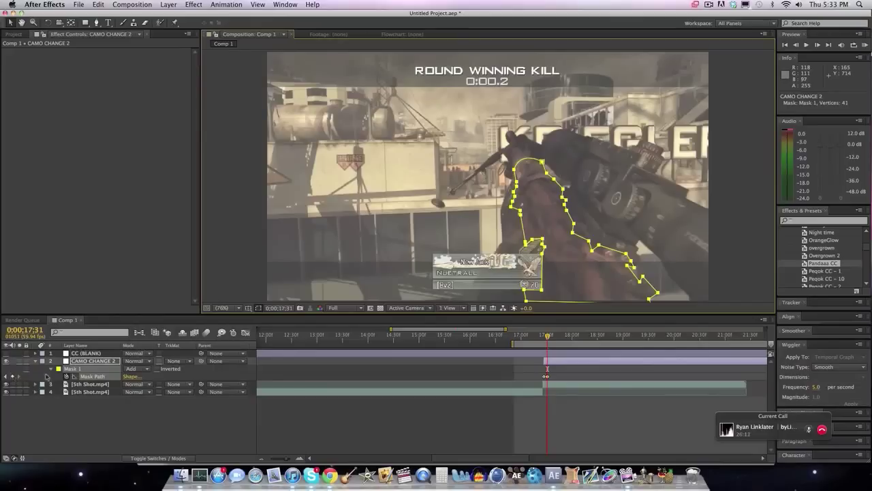
- Add a Mask Path keyframe at 0;00;17;39 and adjust the mask vertices along the gun's upper scope-side edge
{"action": "left_click_drag", "start_coordinate": [549, 336], "coordinate": [555, 336]}
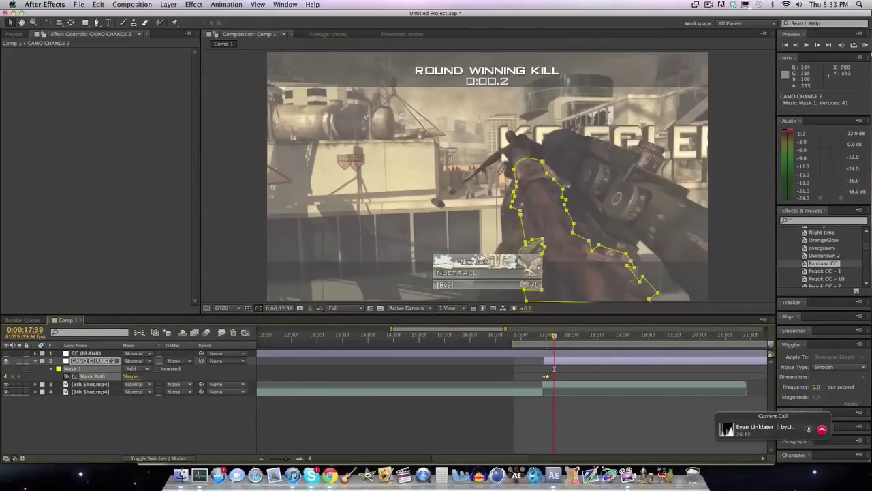
{"action": "left_click", "coordinate": [552, 365]}
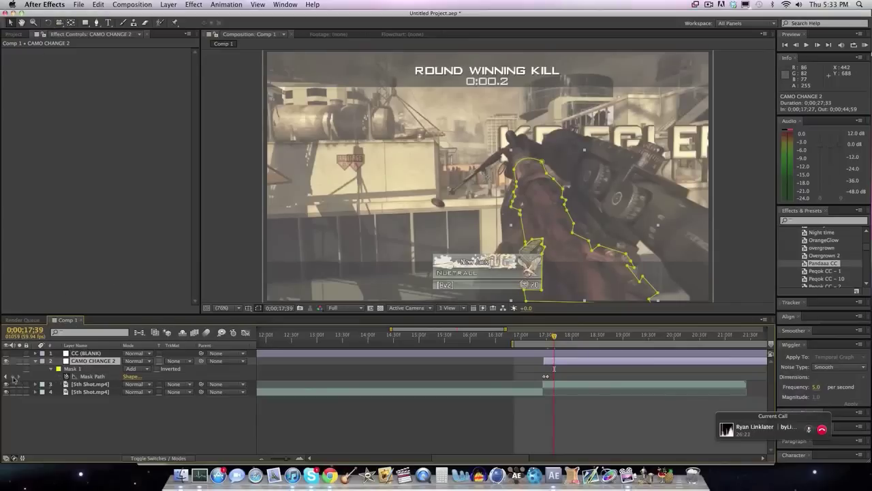
{"action": "left_click", "coordinate": [12, 377]}
{"action": "left_click", "coordinate": [97, 23]}
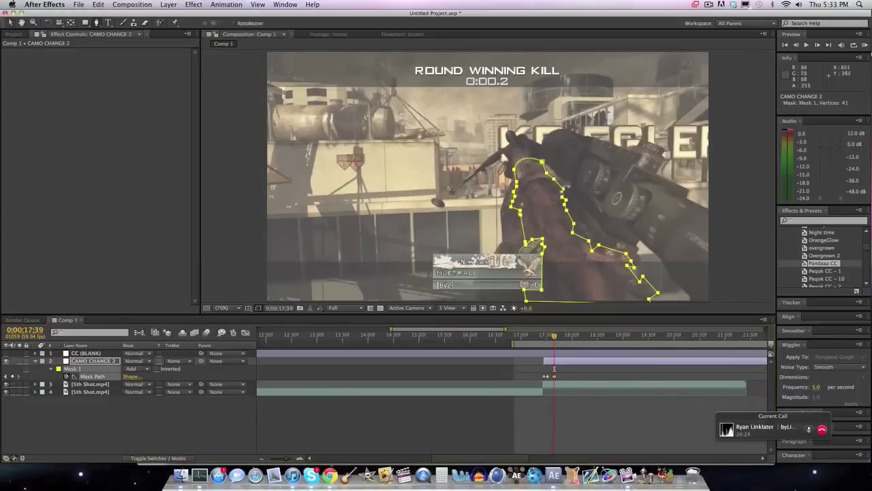
{"action": "left_click_drag", "start_coordinate": [554, 179], "coordinate": [556, 180]}
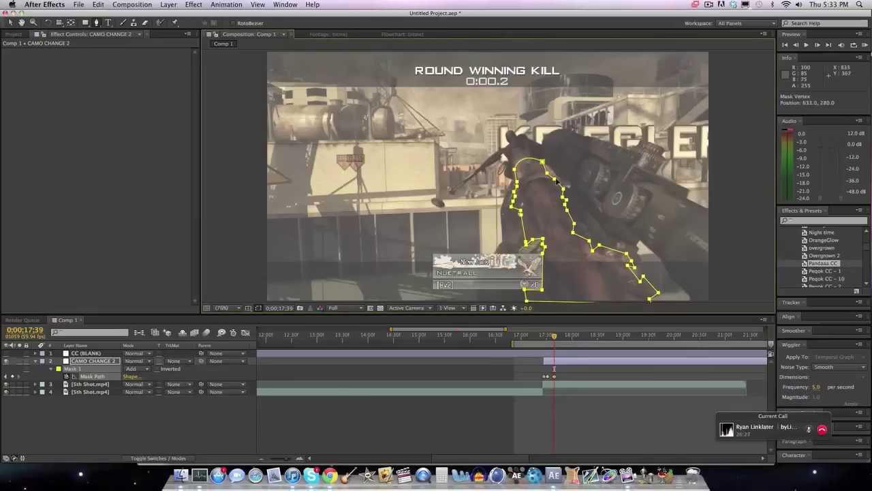
{"action": "key", "text": "super+z"}
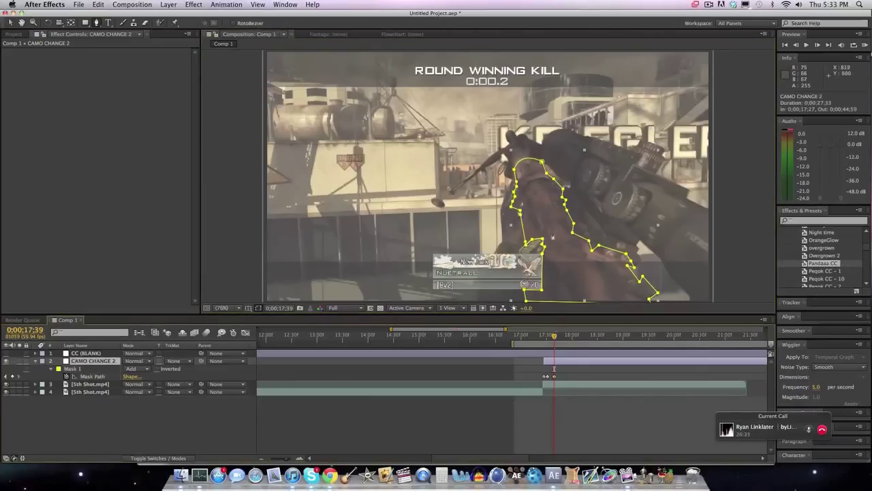
{"action": "left_click", "coordinate": [554, 180]}
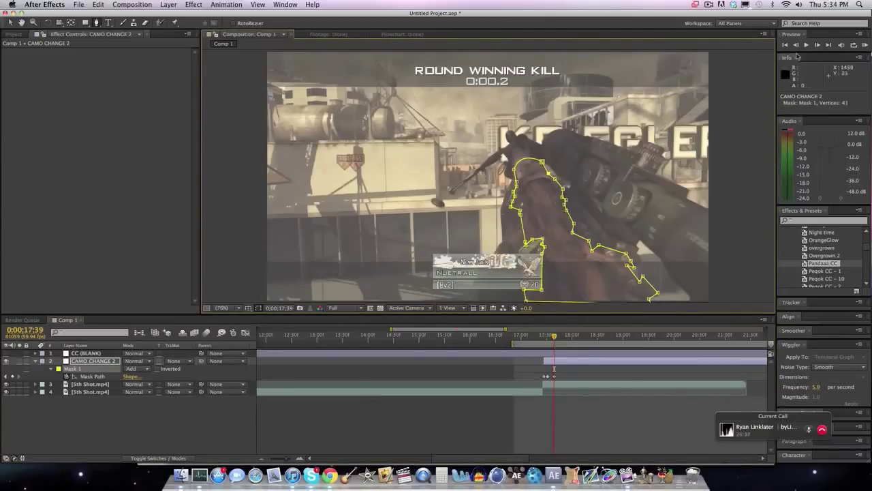
- Advance frame by frame to 0;00;17;48 and add a Mask Path keyframe there
{"action": "left_click", "coordinate": [816, 46]}
{"action": "left_click", "coordinate": [816, 46]}
{"action": "left_click", "coordinate": [817, 46]}
{"action": "left_click", "coordinate": [816, 45]}
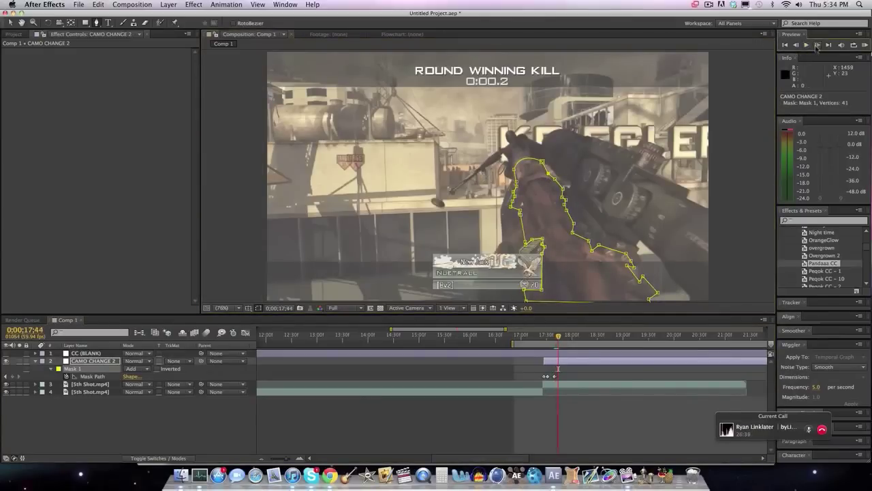
{"action": "left_click", "coordinate": [817, 46]}
{"action": "left_click", "coordinate": [816, 46]}
{"action": "left_click", "coordinate": [817, 45]}
{"action": "left_click", "coordinate": [816, 45]}
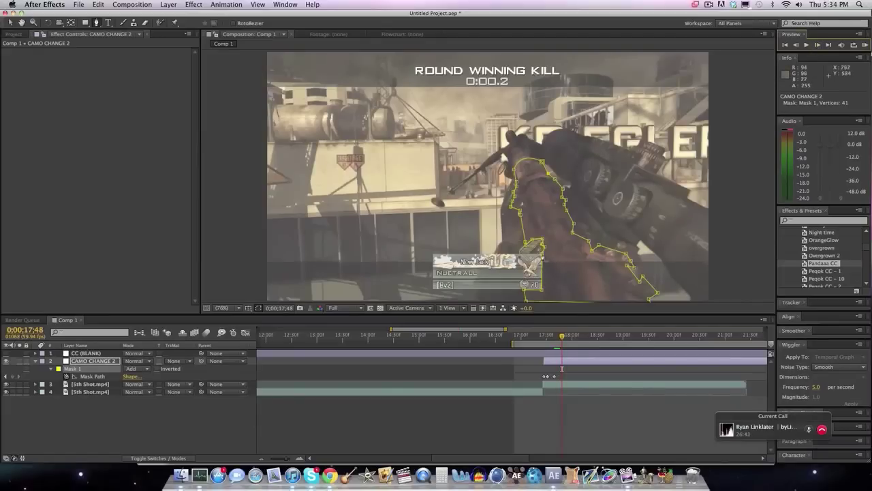
{"action": "left_click", "coordinate": [12, 377]}
- At 0;00;18;00, nudge the mask vertices along the gun's upper scope-side edge to create a Mask Path keyframe
{"action": "left_click", "coordinate": [572, 336]}
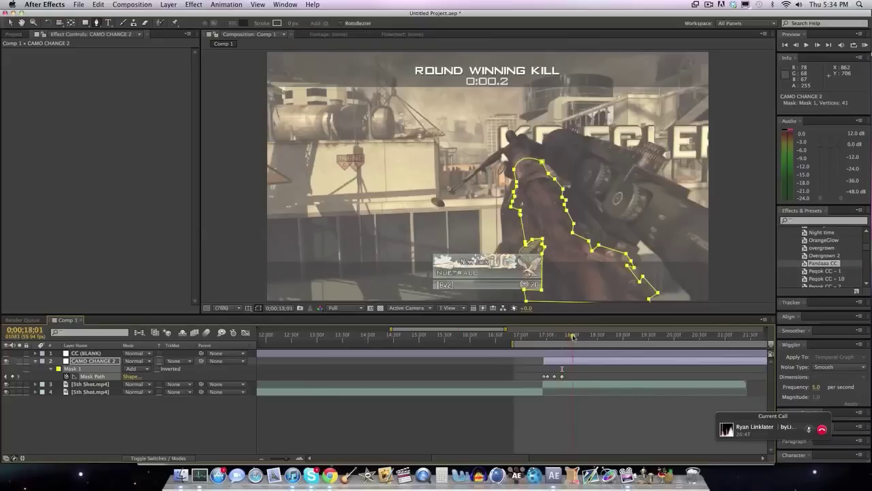
{"action": "key", "text": "Page_Up"}
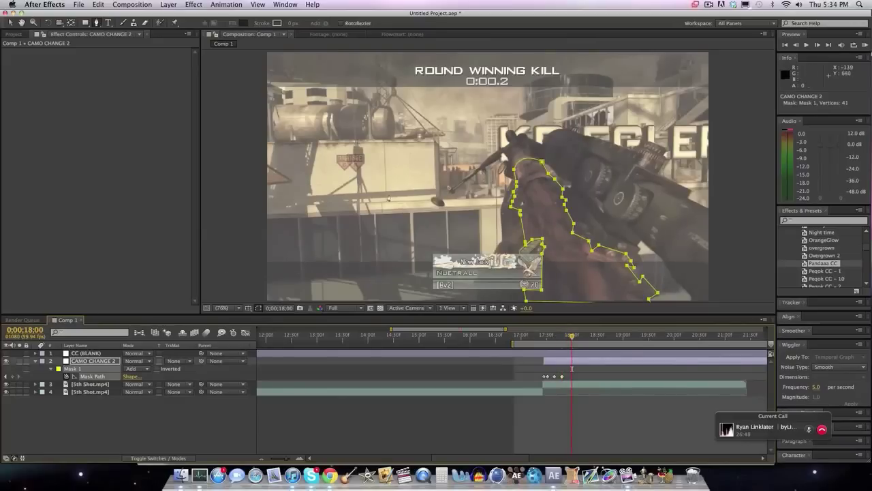
{"action": "left_click_drag", "start_coordinate": [543, 170], "coordinate": [546, 164]}
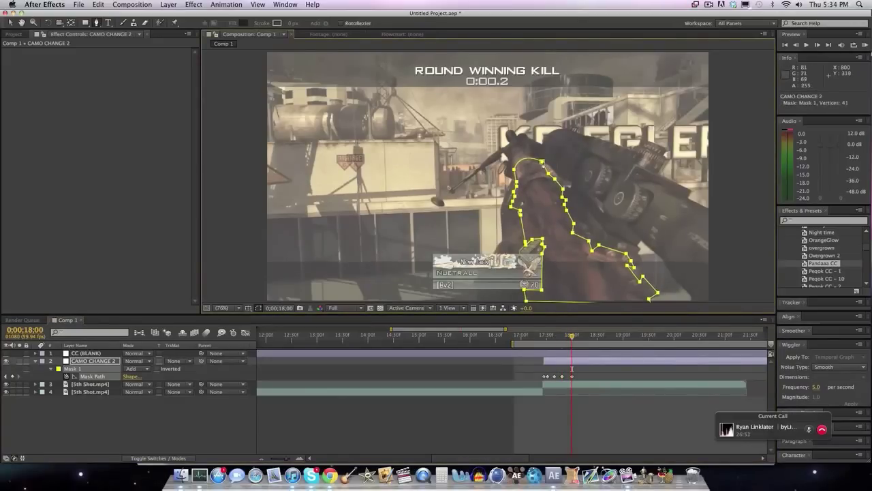
{"action": "left_click", "coordinate": [542, 174]}
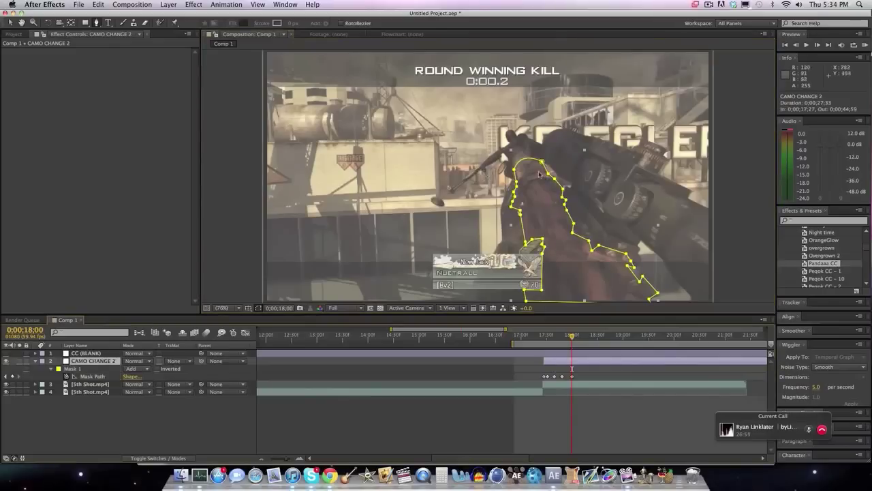
{"action": "left_click", "coordinate": [549, 173]}
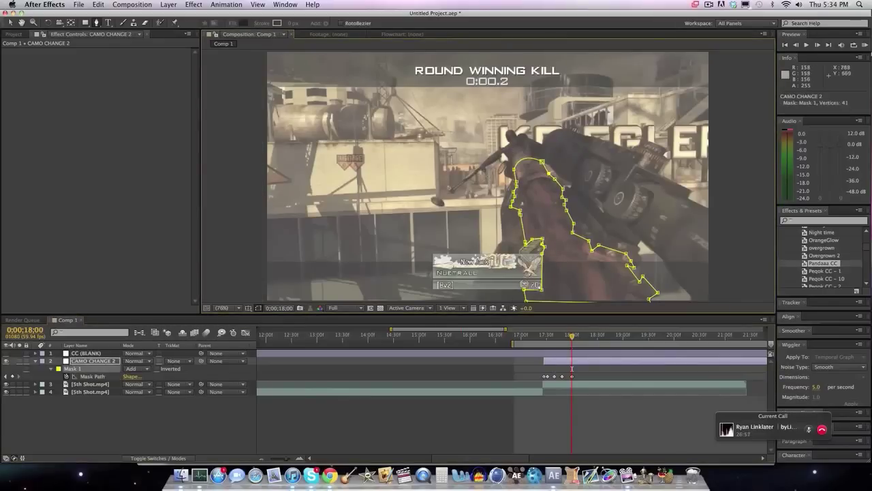
- Advance to 0;00;18;05 and add another Mask Path keyframe
{"action": "left_click", "coordinate": [818, 45]}
{"action": "left_click", "coordinate": [817, 46]}
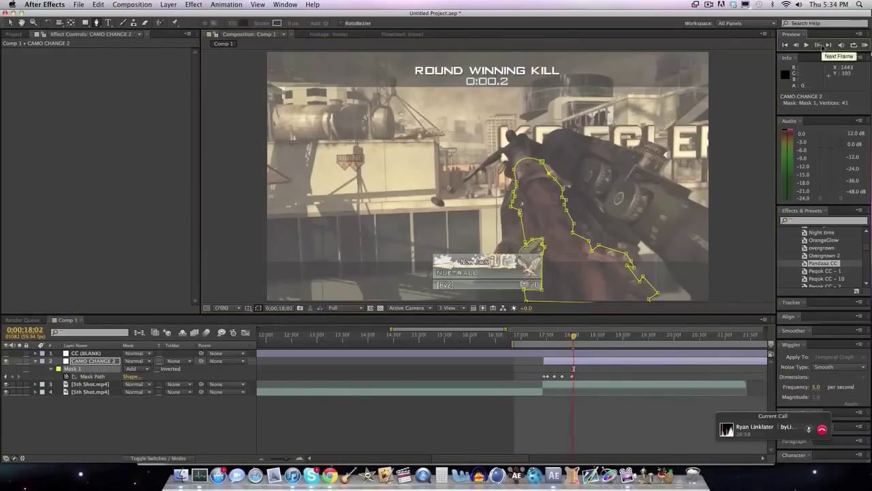
{"action": "left_click", "coordinate": [817, 45]}
{"action": "left_click", "coordinate": [817, 46]}
{"action": "left_click", "coordinate": [818, 45]}
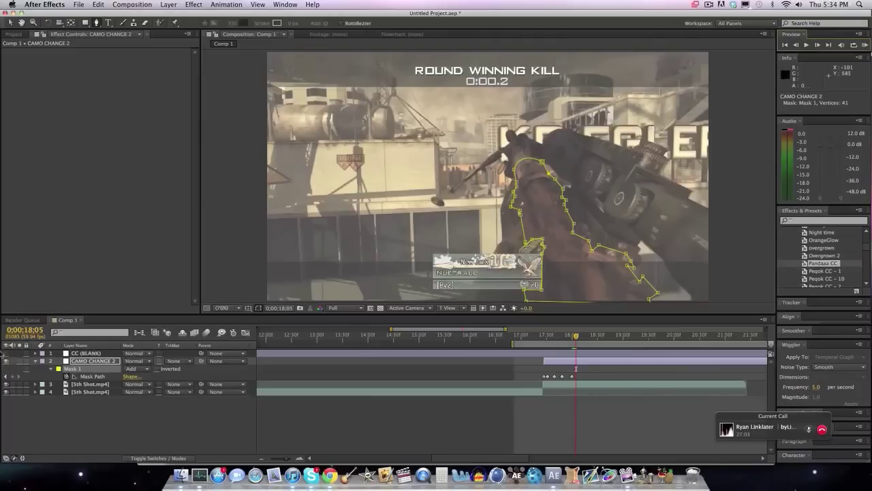
{"action": "left_click", "coordinate": [13, 377]}
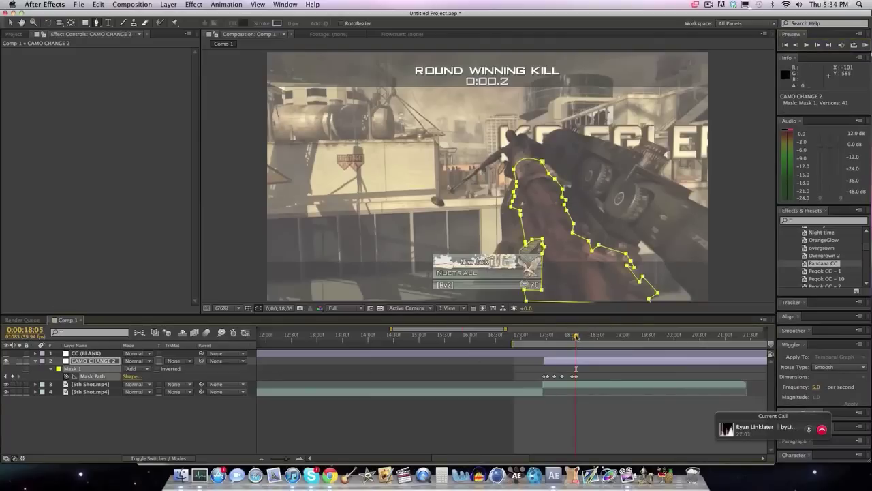
- At 0;00;18;31, adjust the mask vertices at the gun's upper end and along its lower scope-side edge
{"action": "left_click_drag", "start_coordinate": [575, 336], "coordinate": [599, 336]}
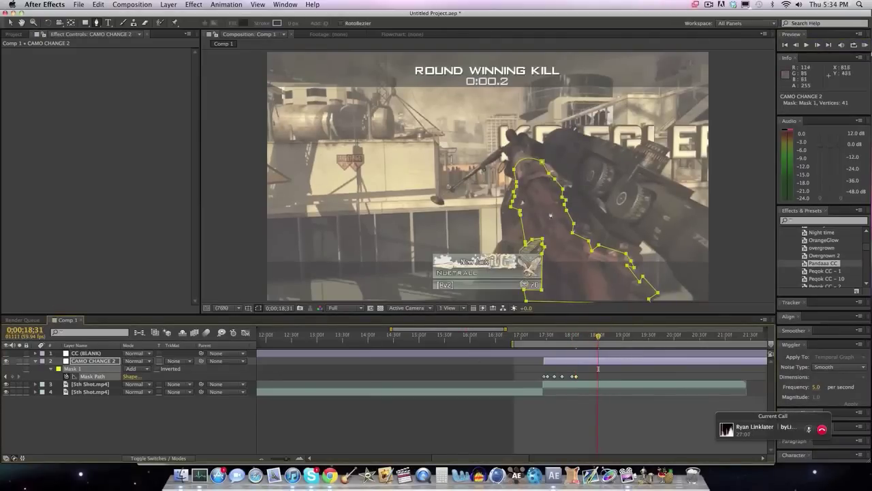
{"action": "left_click", "coordinate": [561, 364]}
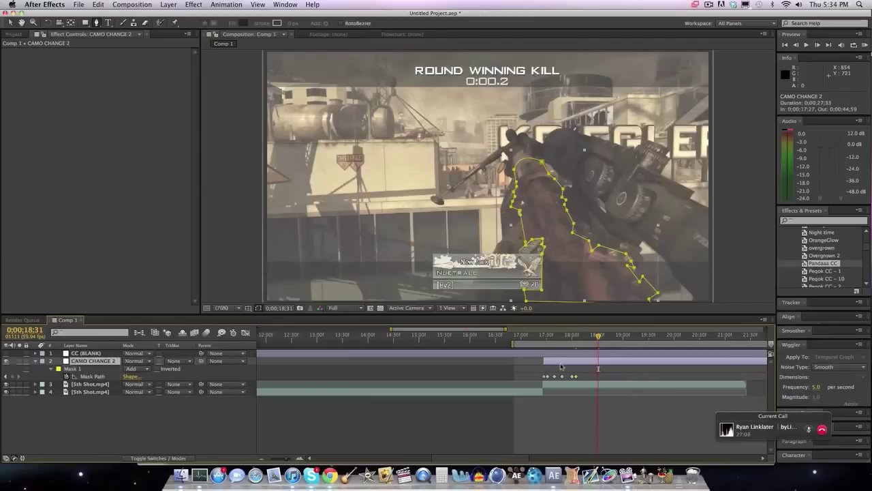
{"action": "left_click", "coordinate": [543, 164]}
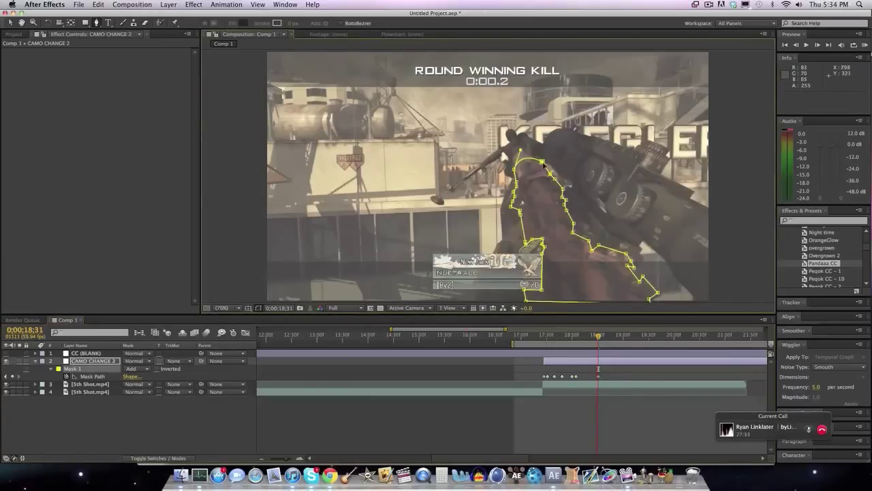
{"action": "left_click_drag", "start_coordinate": [543, 164], "coordinate": [543, 163]}
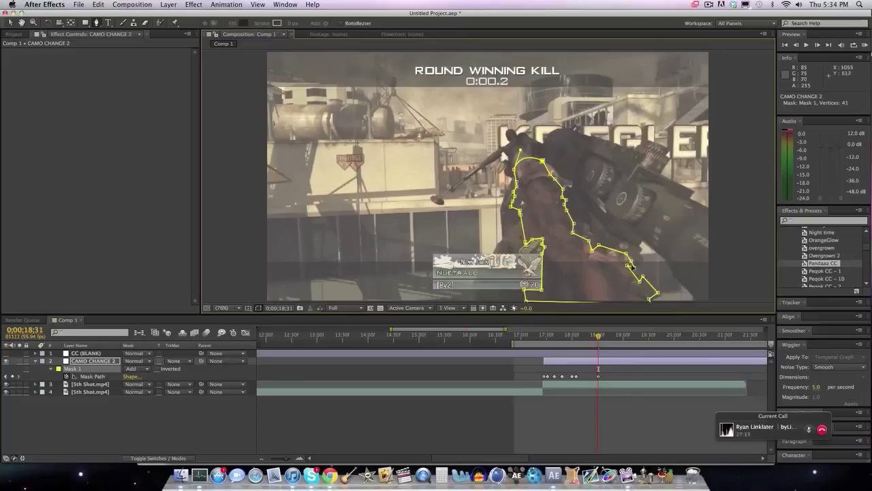
{"action": "left_click_drag", "start_coordinate": [633, 267], "coordinate": [630, 268]}
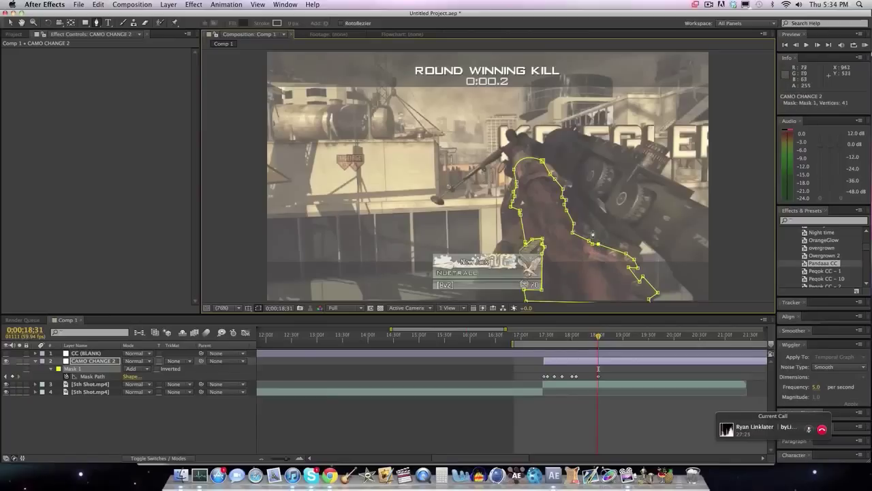
- Return to 0;00;17;27 and apply the Hue/Saturation effect to the CAMO CHANGE 2 layer
{"action": "left_click", "coordinate": [9, 23]}
{"action": "left_click", "coordinate": [157, 235]}
{"action": "left_click", "coordinate": [218, 227]}
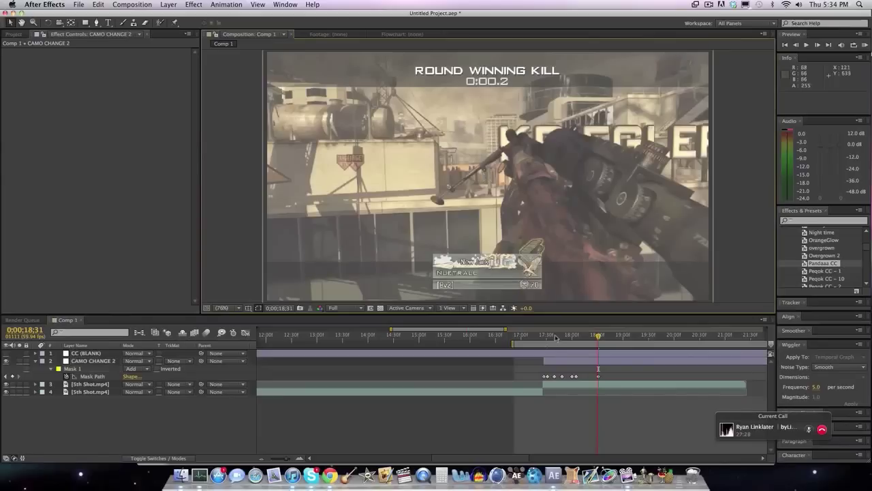
{"action": "left_click_drag", "start_coordinate": [556, 338], "coordinate": [546, 335]}
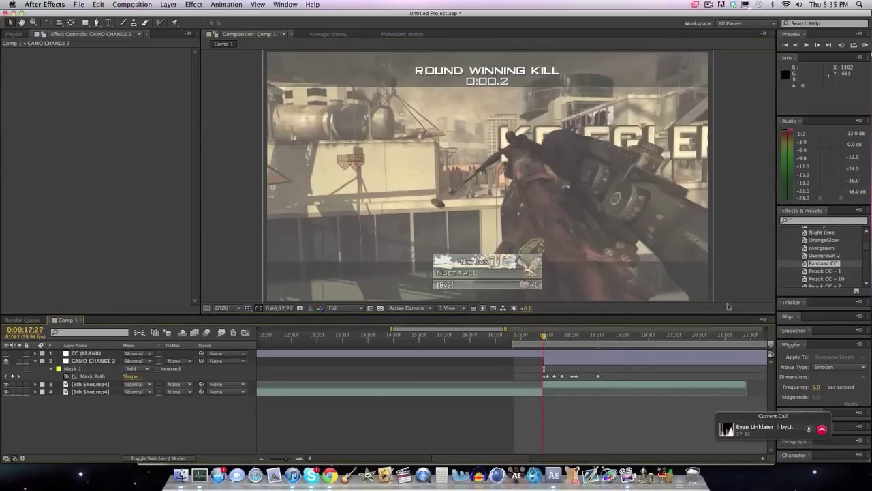
{"action": "left_click", "coordinate": [557, 364]}
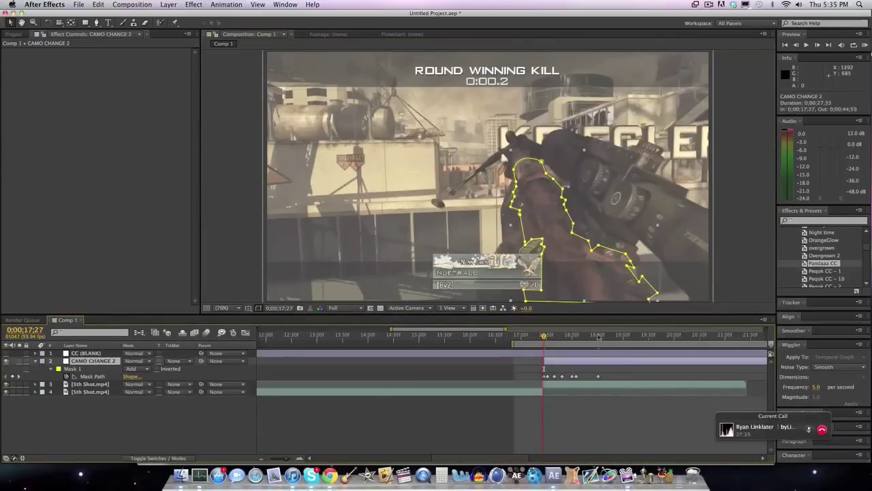
{"action": "left_click", "coordinate": [831, 219]}
{"action": "type", "text": "hue"}
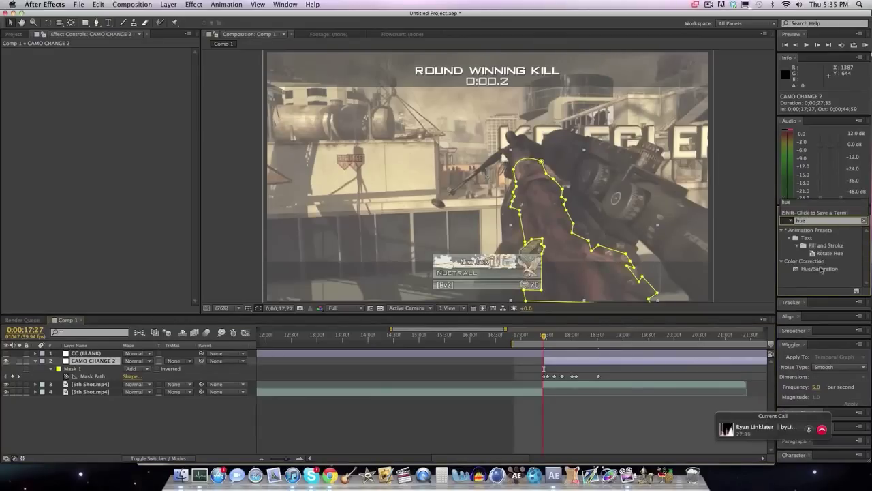
{"action": "double_click", "coordinate": [822, 270]}
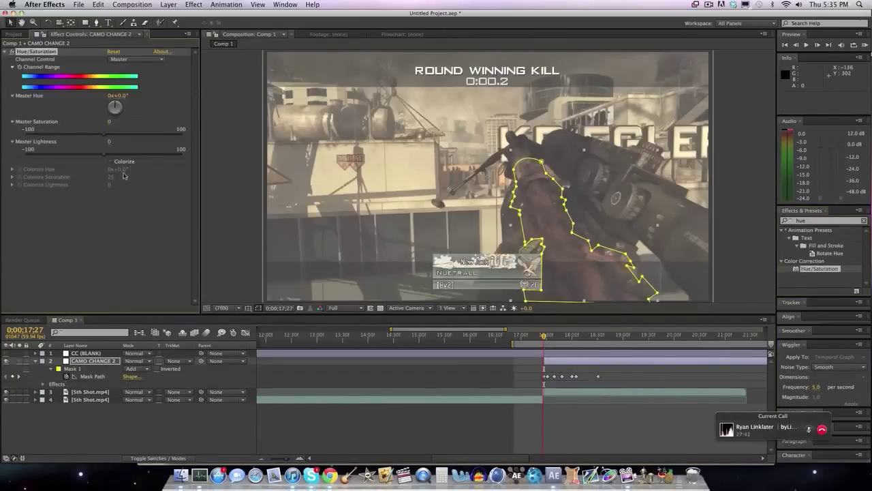
- With Channel Range keyframed from 0;00;17;27, set the Master Hue to 2x+0.0° at 0;00;18;31
{"action": "left_click", "coordinate": [599, 338]}
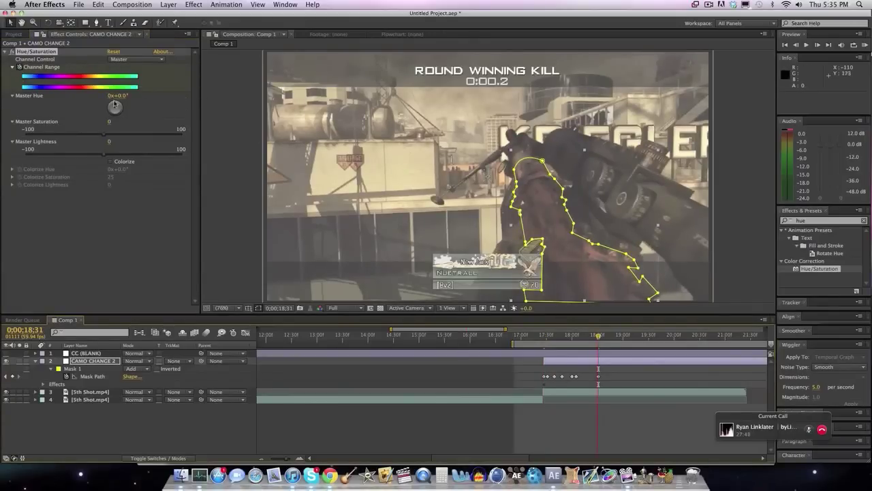
{"action": "left_click", "coordinate": [544, 336]}
{"action": "left_click_drag", "start_coordinate": [544, 338], "coordinate": [598, 335]}
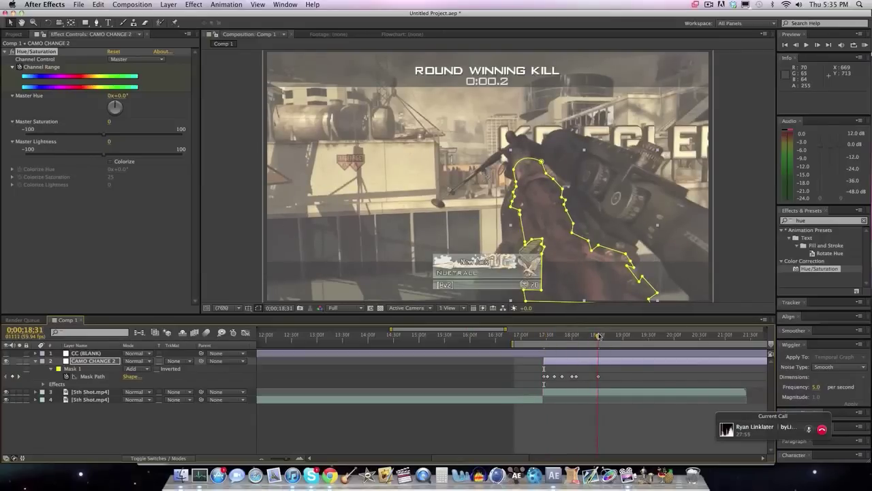
{"action": "left_click", "coordinate": [111, 96]}
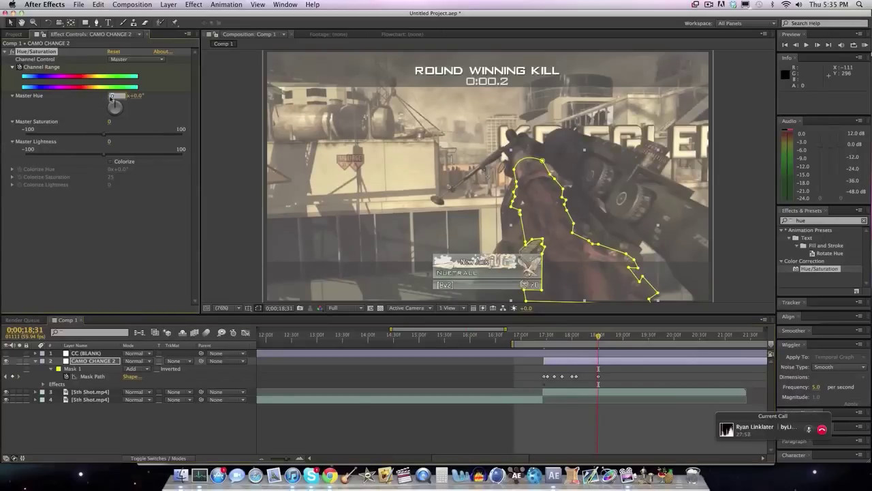
{"action": "type", "text": "2"}
{"action": "key", "text": "Return"}
- Check the gun's colour at 0;00;18;17 with the mask outline hidden
{"action": "left_click_drag", "start_coordinate": [579, 338], "coordinate": [587, 338]}
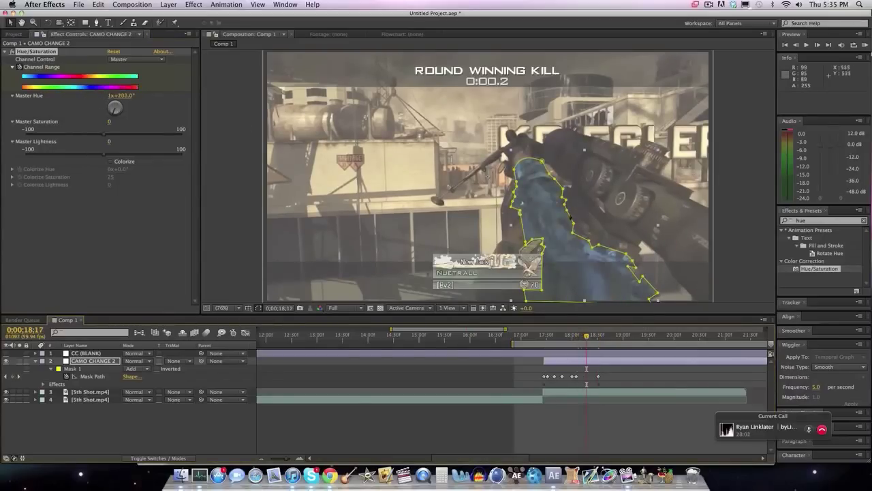
{"action": "left_click", "coordinate": [750, 183]}
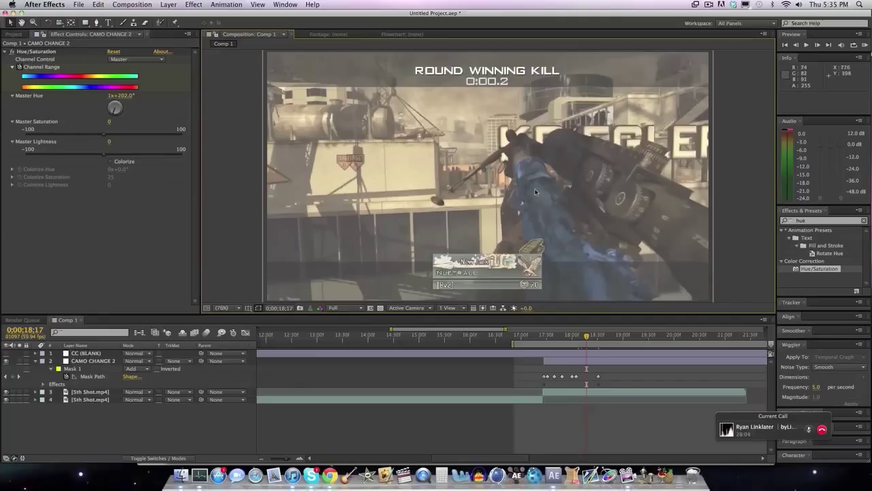
{"action": "left_click", "coordinate": [535, 192]}
{"action": "left_click", "coordinate": [742, 202]}
- Expand Mask 1's properties on CAMO CHANGE 2 and set the Mask Feather to 39 pixels
{"action": "left_click", "coordinate": [544, 263]}
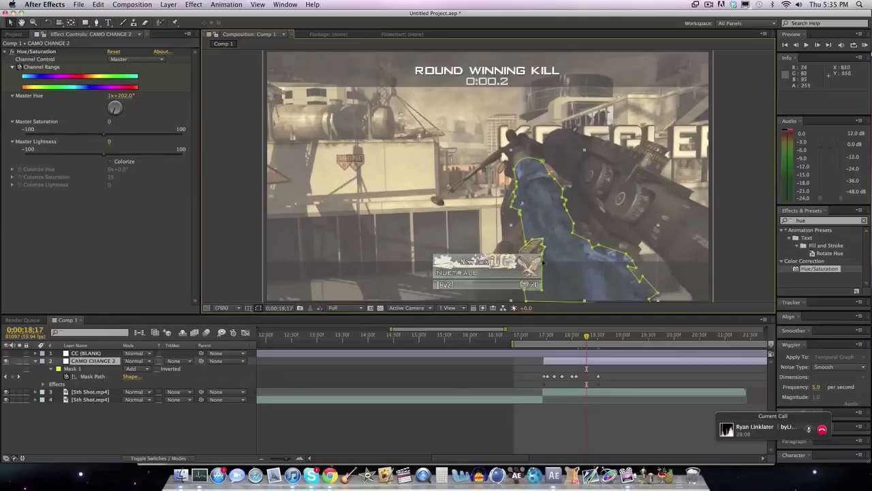
{"action": "left_click", "coordinate": [50, 369]}
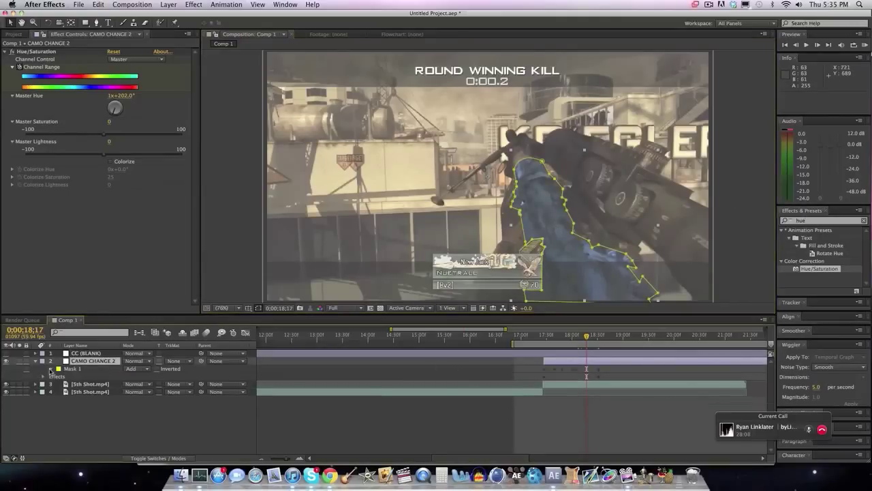
{"action": "left_click", "coordinate": [51, 369]}
{"action": "left_click_drag", "start_coordinate": [136, 384], "coordinate": [149, 384]}
{"action": "left_click", "coordinate": [214, 259]}
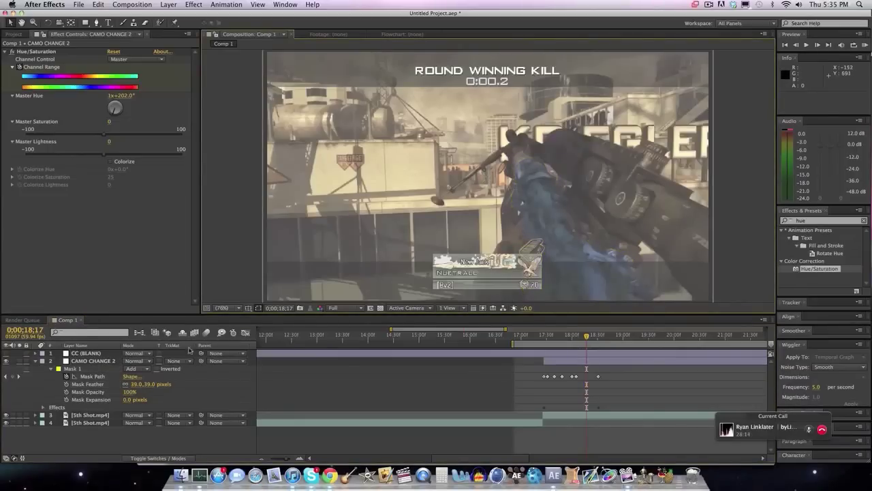
- Set Mask 1's Mask Expansion to 2 pixels and deselect the layer
{"action": "left_click", "coordinate": [129, 399]}
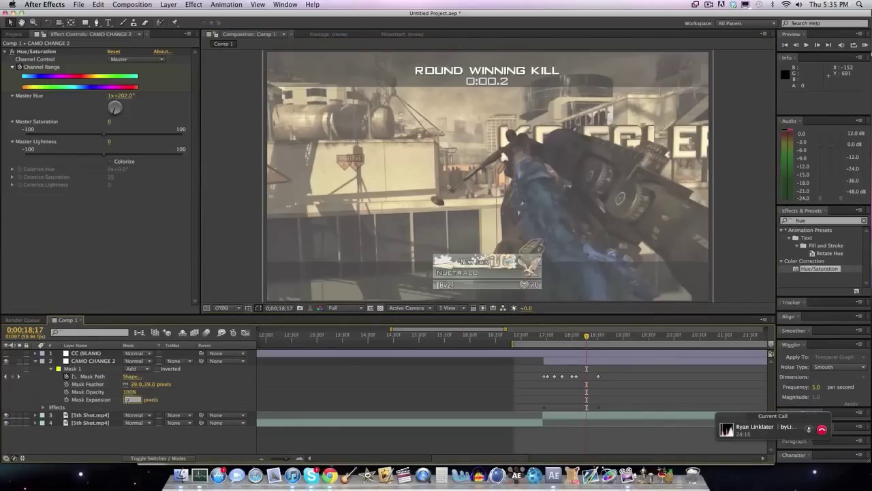
{"action": "type", "text": "2"}
{"action": "key", "text": "Return"}
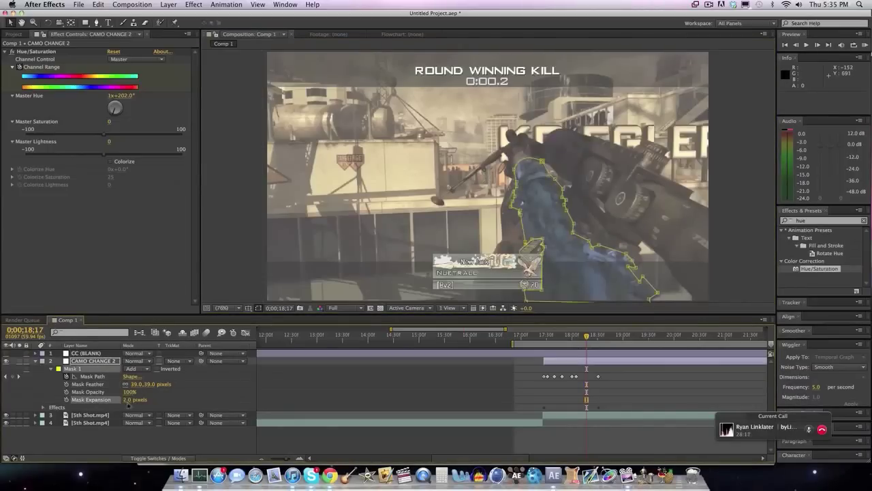
{"action": "left_click", "coordinate": [240, 216]}
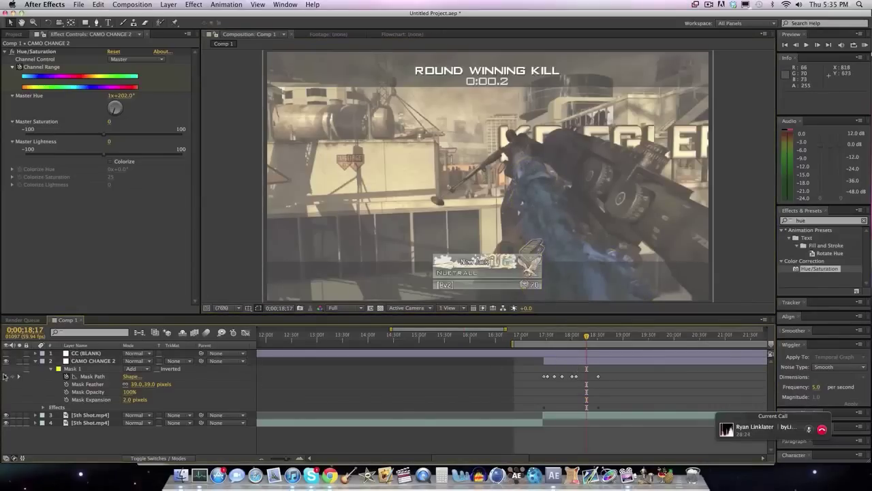
- Move the mask vertex beside the gun's tip slightly upward and outward on the Mask Path keyframes at 0;00;18;05 and 0;00;18;31
{"action": "left_click", "coordinate": [521, 204]}
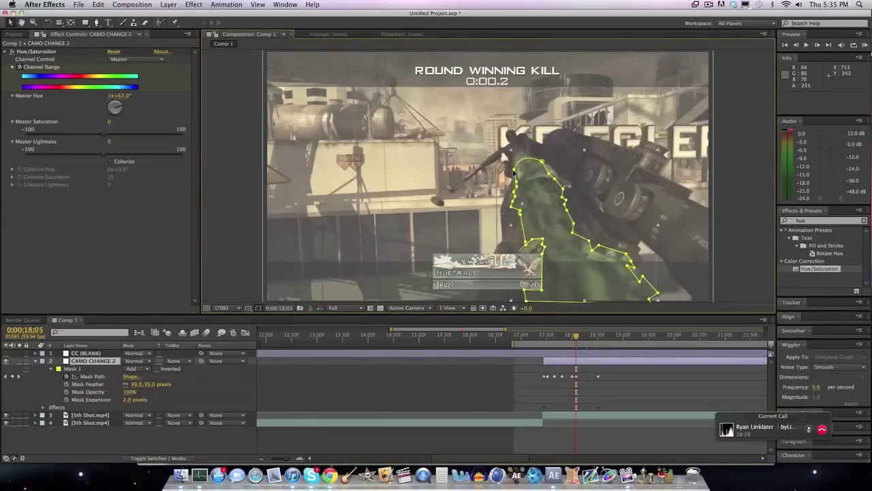
{"action": "left_click_drag", "start_coordinate": [514, 170], "coordinate": [511, 163]}
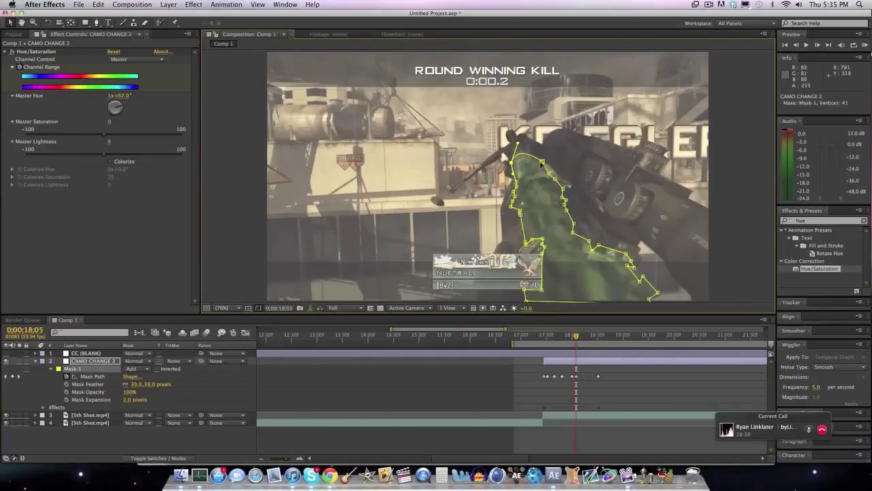
{"action": "left_click", "coordinate": [541, 161]}
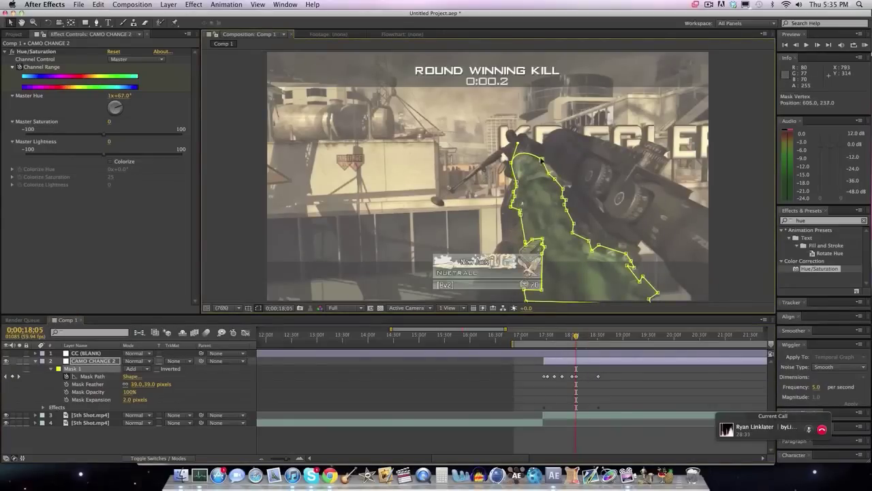
{"action": "left_click", "coordinate": [18, 376]}
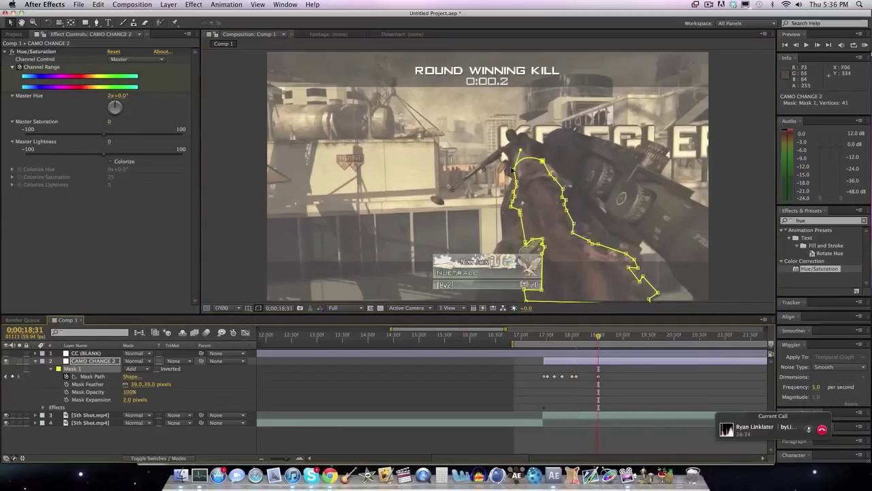
{"action": "left_click_drag", "start_coordinate": [515, 170], "coordinate": [513, 163]}
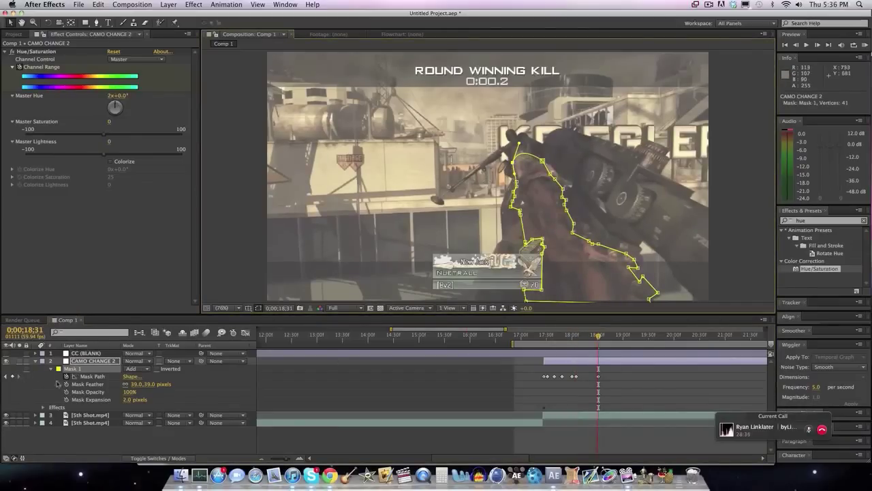
- Adjust the same mask vertex beside the gun's tip on the Mask Path keyframes at 0;00;18;00, 0;00;17;48 and 0;00;17;39
{"action": "left_click", "coordinate": [4, 377]}
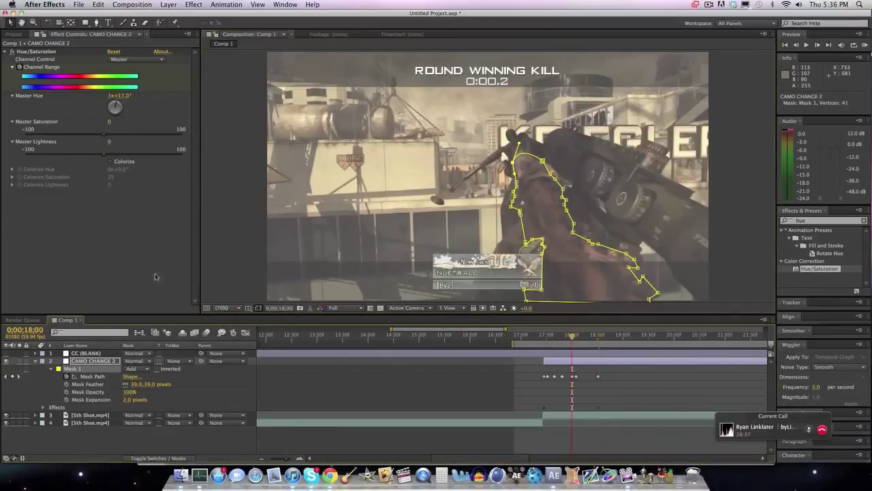
{"action": "left_click", "coordinate": [514, 164]}
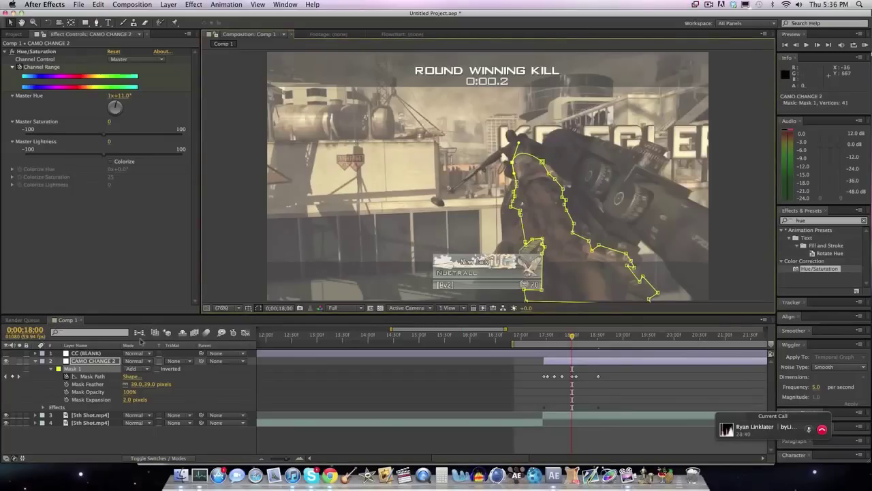
{"action": "left_click", "coordinate": [5, 376]}
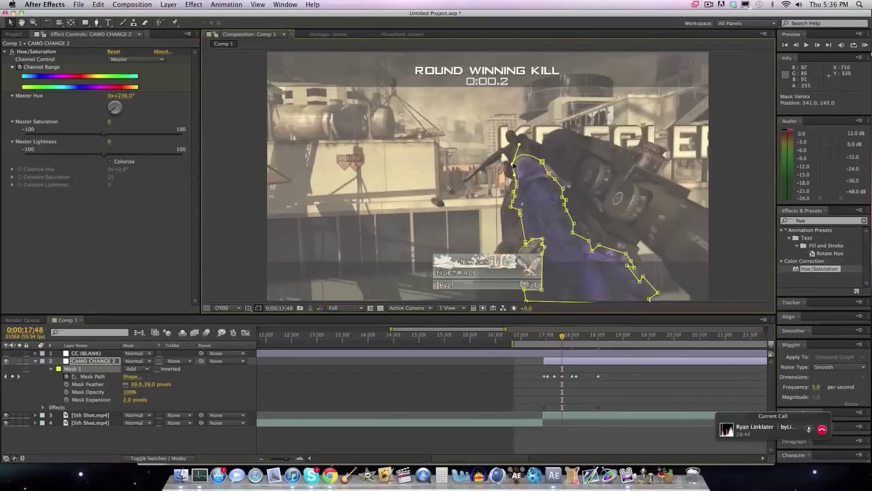
{"action": "left_click", "coordinate": [6, 376]}
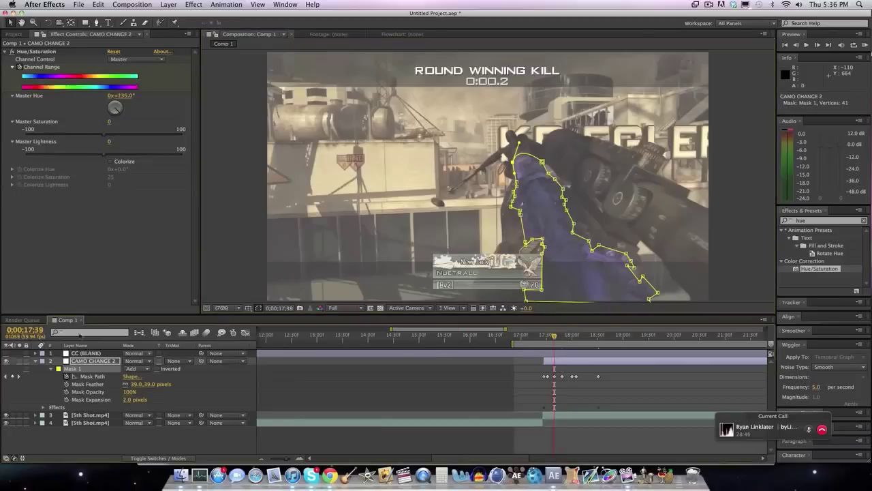
{"action": "left_click", "coordinate": [514, 165]}
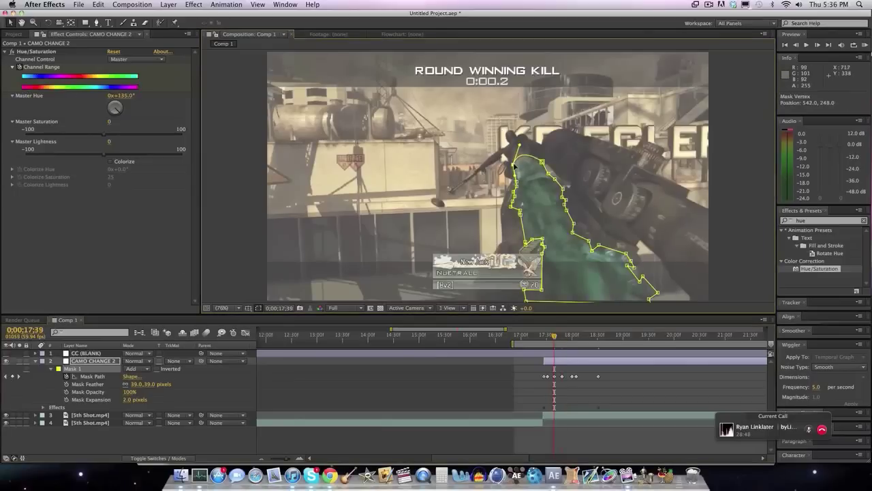
- Adjust the gun-tip mask vertex on the Mask Path keyframes at 0;00;17;31 and 0;00;17;27, and deselect the layer
{"action": "left_click", "coordinate": [6, 376]}
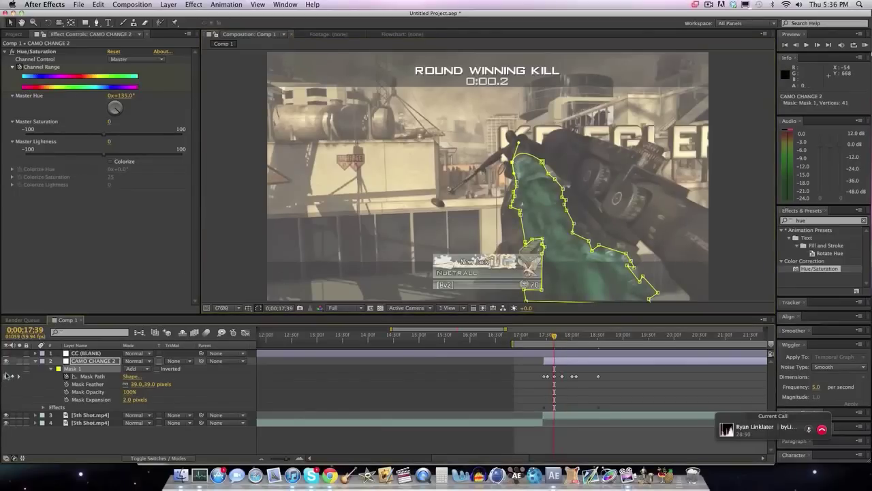
{"action": "left_click_drag", "start_coordinate": [514, 167], "coordinate": [514, 165]}
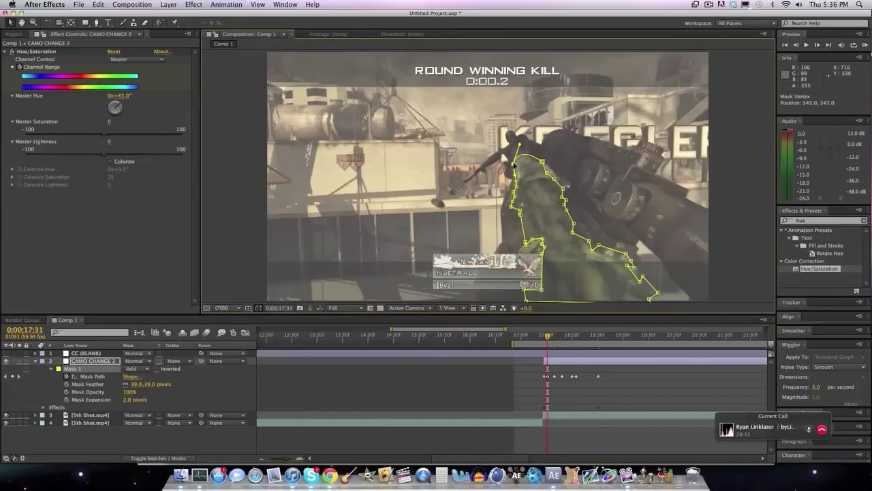
{"action": "left_click", "coordinate": [6, 376]}
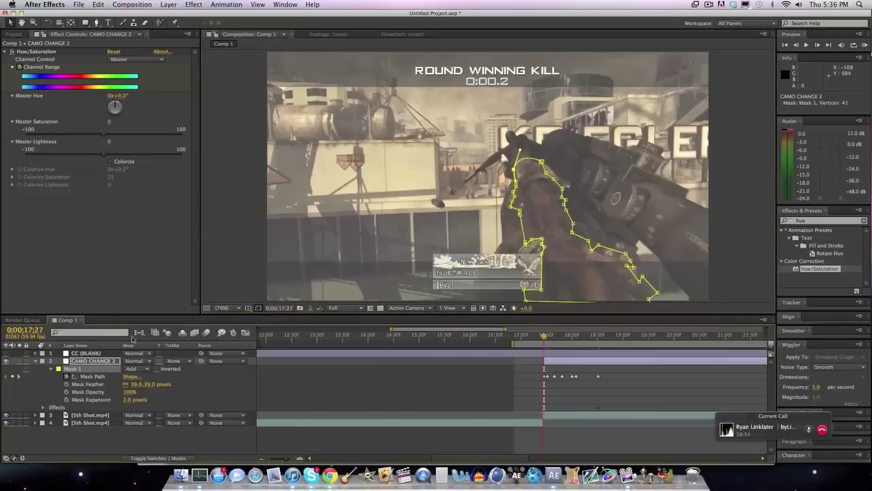
{"action": "left_click", "coordinate": [512, 164]}
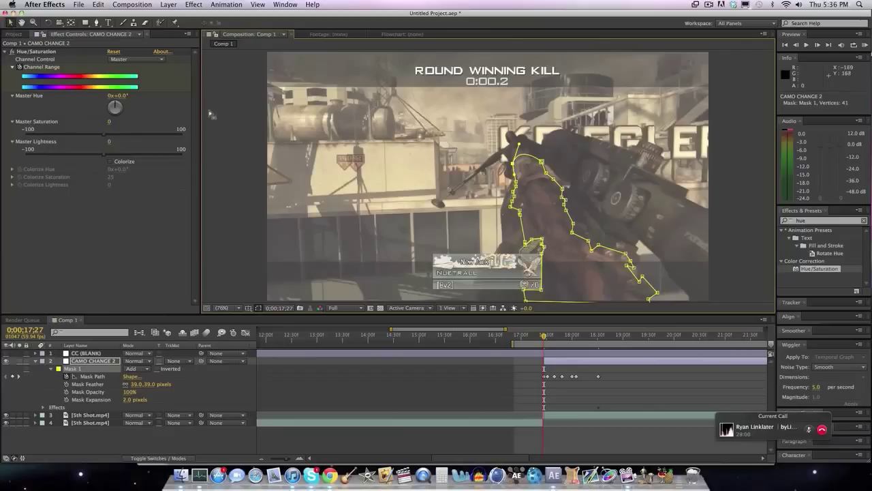
{"action": "left_click", "coordinate": [758, 162]}
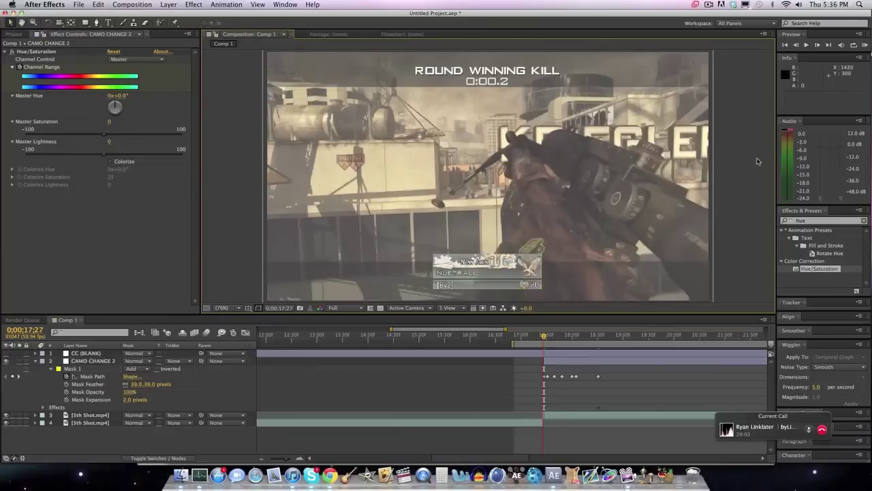
- Collapse the CAMO CHANGE 2 layer's properties and deselect it to hide the mask outline
{"action": "left_click", "coordinate": [554, 362]}
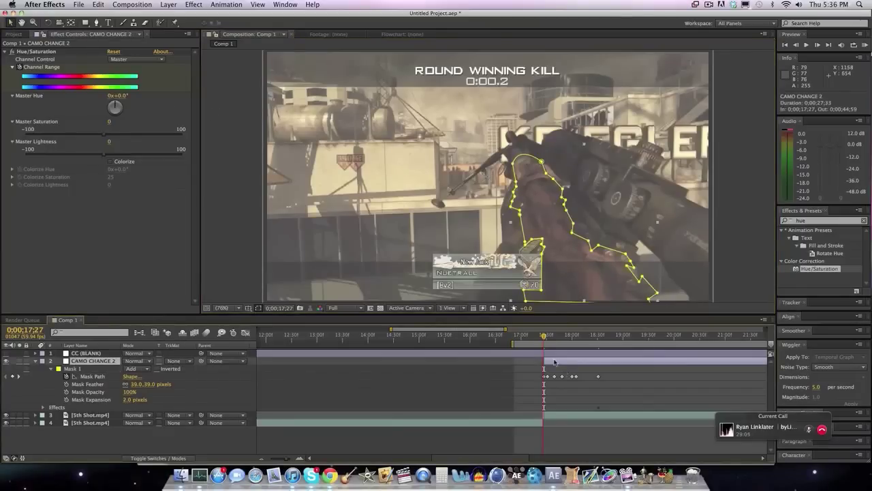
{"action": "left_click", "coordinate": [34, 361]}
{"action": "left_click", "coordinate": [242, 272]}
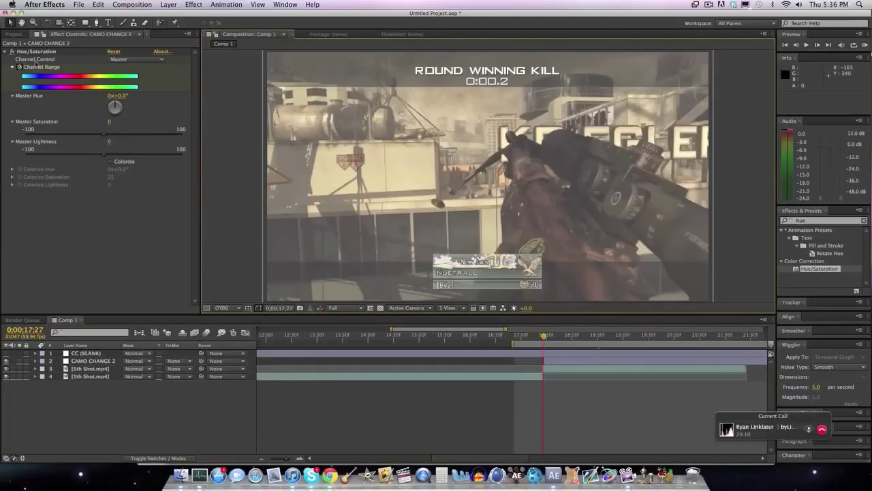
- Set the composition's preview resolution to Quarter and play a RAM preview of the camo colour change
{"action": "left_click", "coordinate": [617, 362]}
{"action": "left_click_drag", "start_coordinate": [568, 335], "coordinate": [581, 335]}
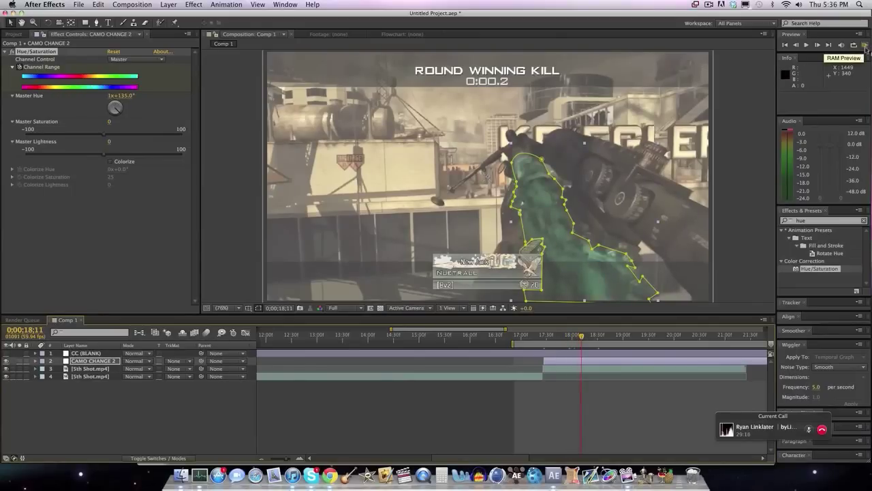
{"action": "left_click", "coordinate": [339, 308]}
{"action": "left_click", "coordinate": [347, 358]}
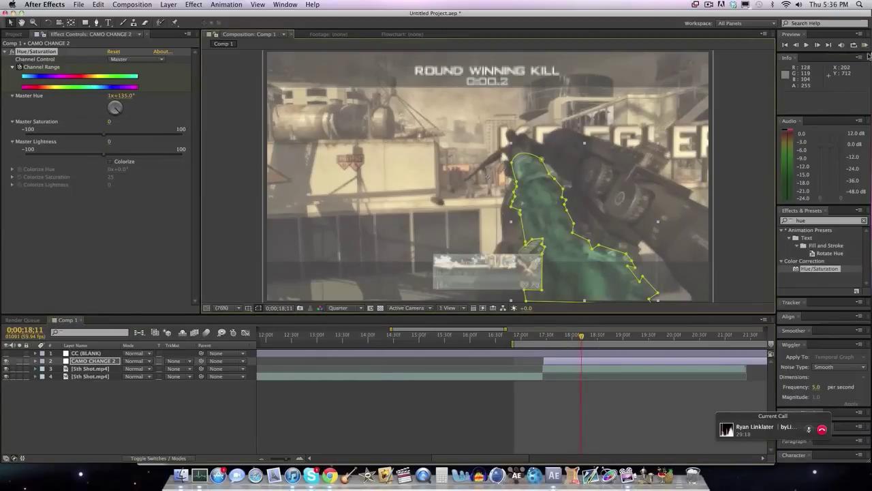
{"action": "left_click", "coordinate": [865, 44]}
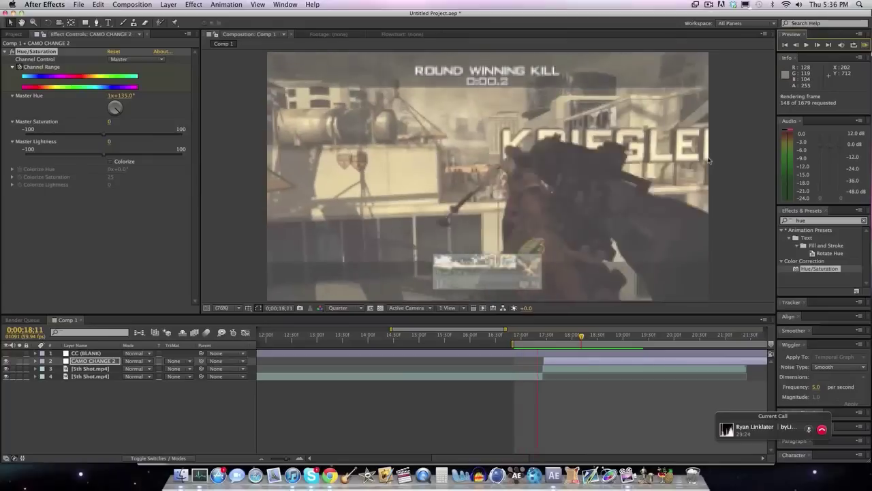
{"action": "key", "text": "space"}
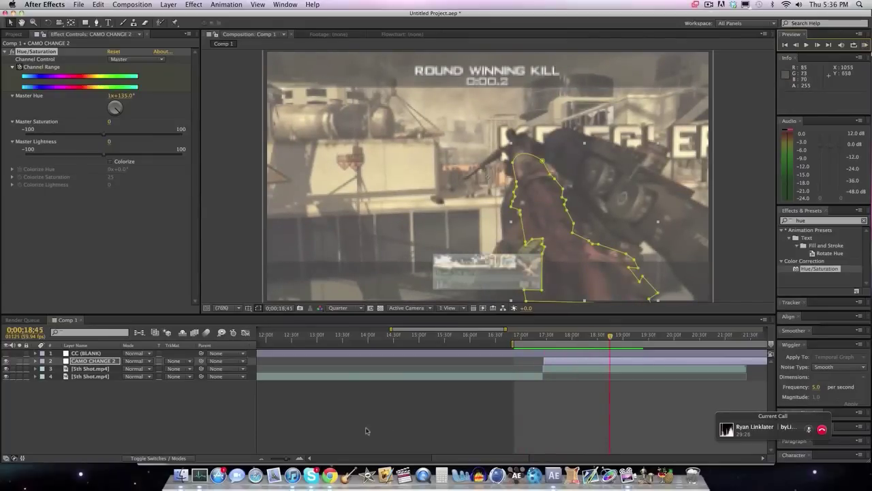
- Turn on the CC (BLANK) layer temporarily to check the camo with colour correction at 0;00;18;01, and hide it again
{"action": "left_click", "coordinate": [6, 353]}
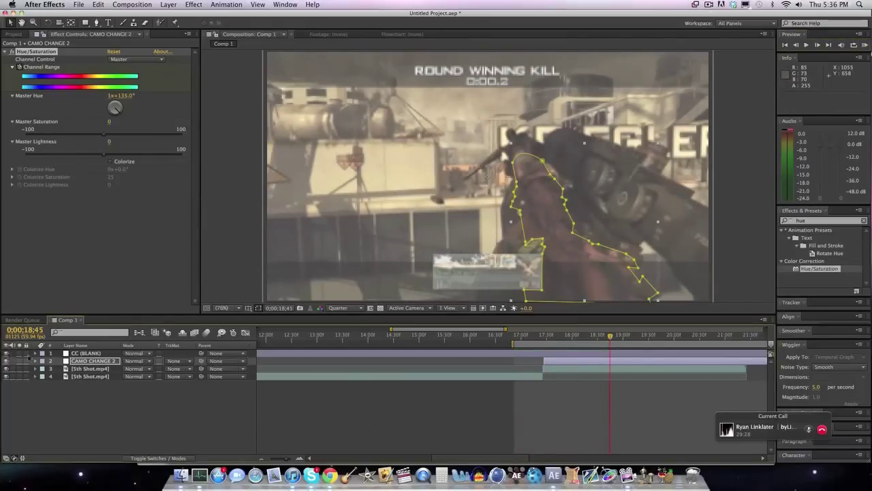
{"action": "left_click", "coordinate": [573, 335]}
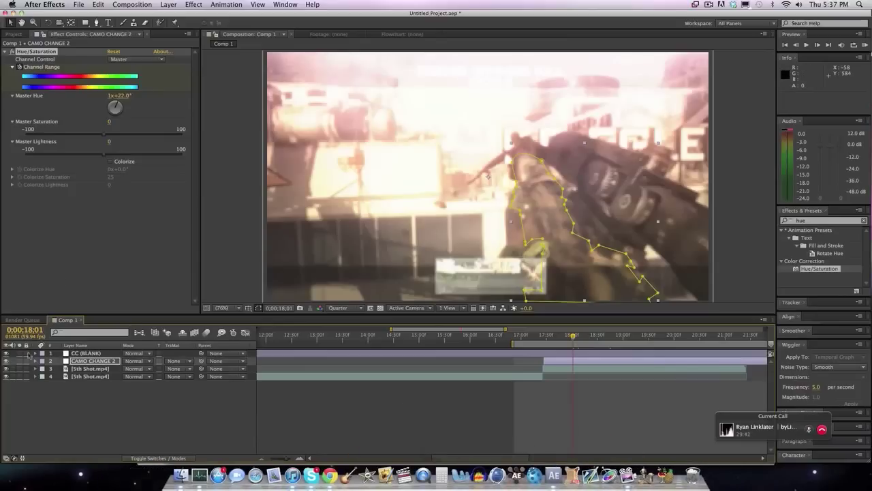
{"action": "left_click", "coordinate": [10, 356]}
{"action": "left_click", "coordinate": [7, 353]}
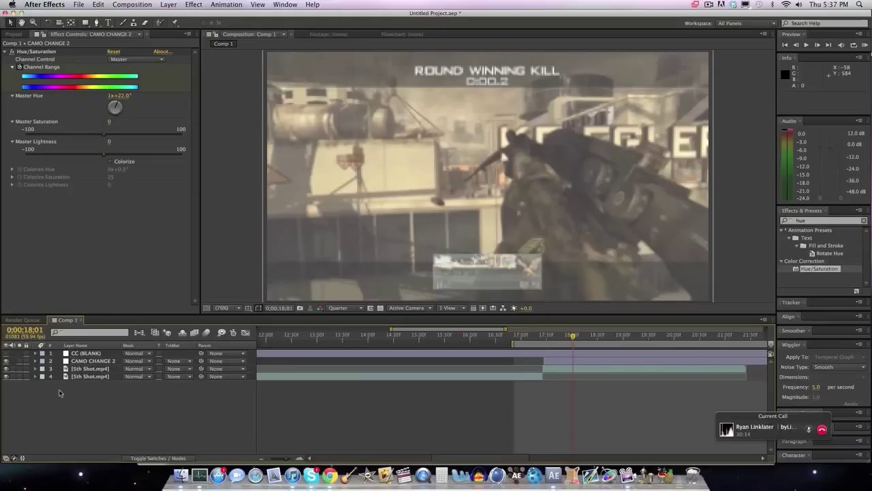
{"action": "left_click", "coordinate": [708, 4]}
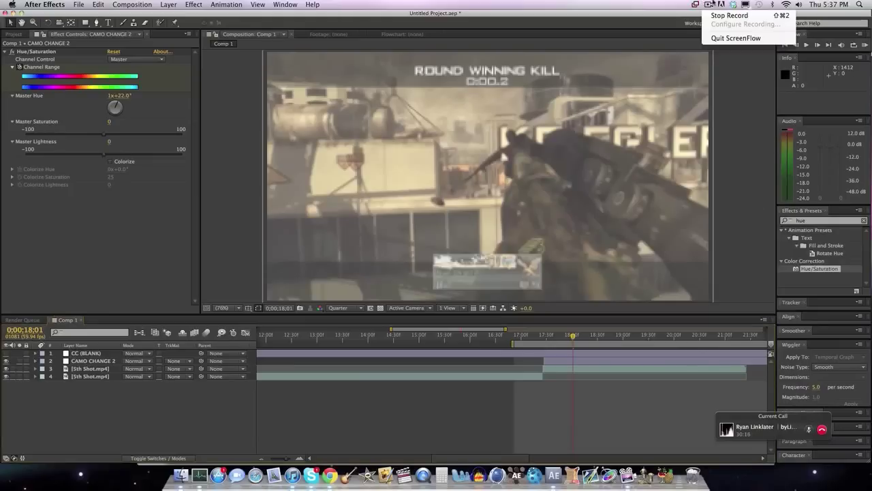